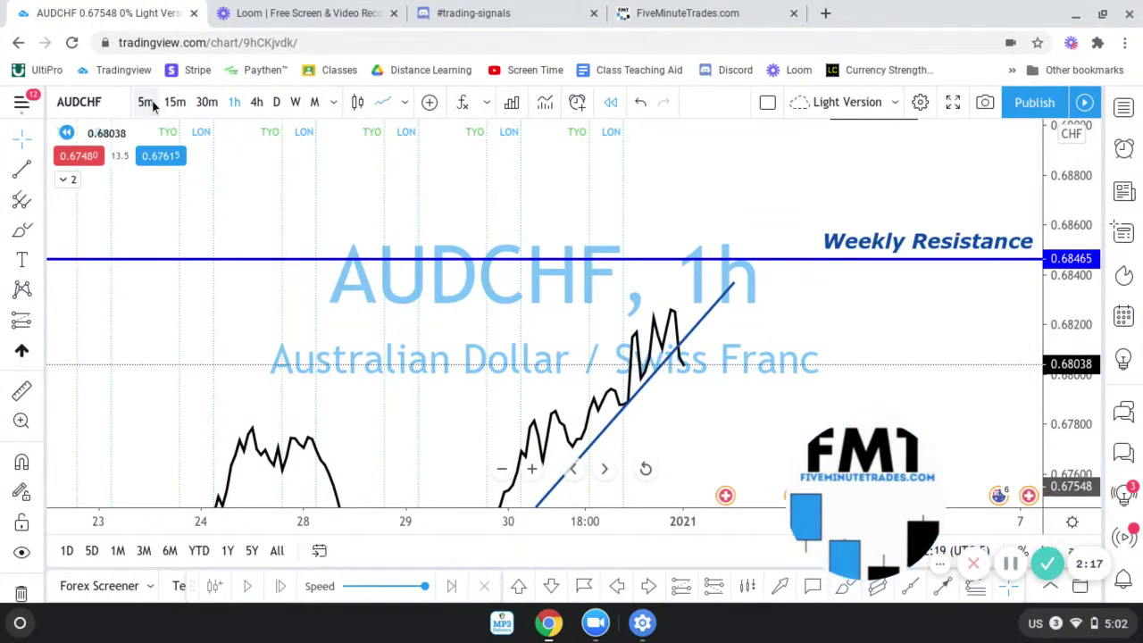
# Switch the AUDCHF chart to the 5-minute timeframe and advance the bar replay one bar at a time to just past the 19:00 Tokyo open.
pyautogui.click(146, 102)
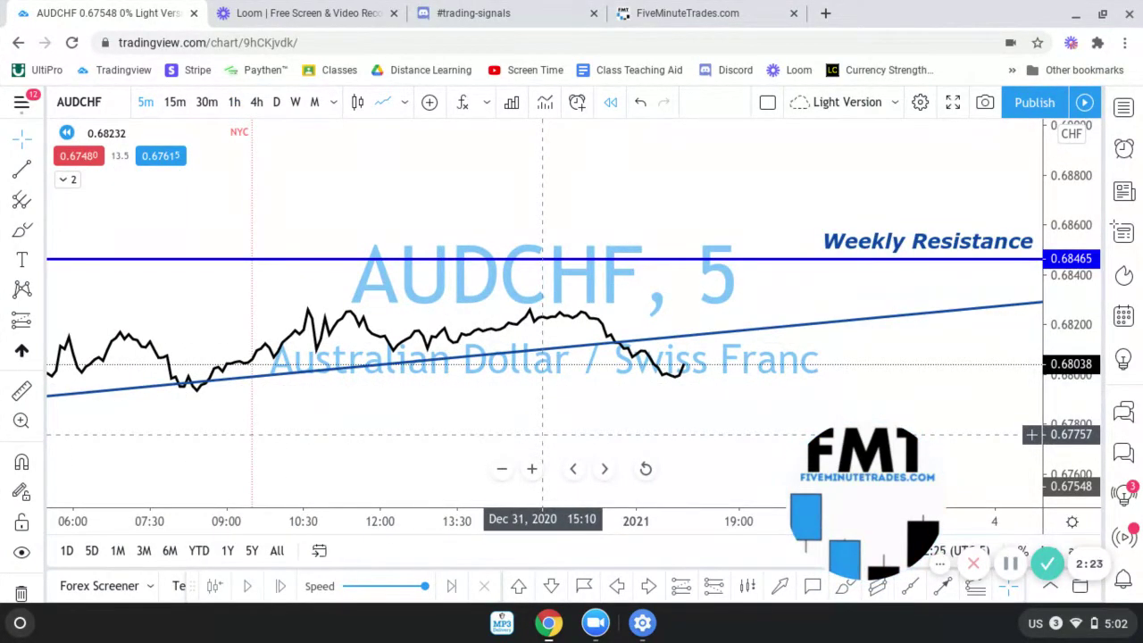
pyautogui.click(278, 586)
pyautogui.click(278, 586)
pyautogui.click(278, 586)
pyautogui.click(278, 586)
pyautogui.click(278, 586)
pyautogui.click(278, 586)
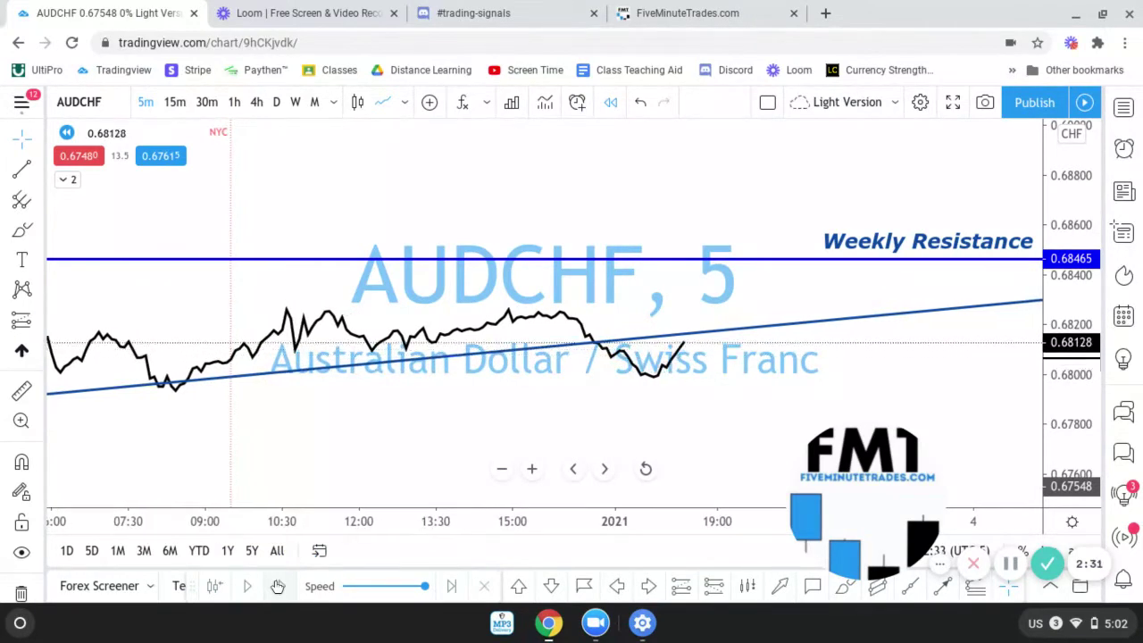
pyautogui.click(278, 586)
pyautogui.click(278, 586)
pyautogui.click(278, 586)
pyautogui.click(278, 586)
pyautogui.click(278, 586)
pyautogui.click(278, 586)
pyautogui.click(277, 586)
pyautogui.click(278, 586)
pyautogui.click(278, 586)
pyautogui.click(278, 586)
pyautogui.click(278, 586)
pyautogui.click(278, 586)
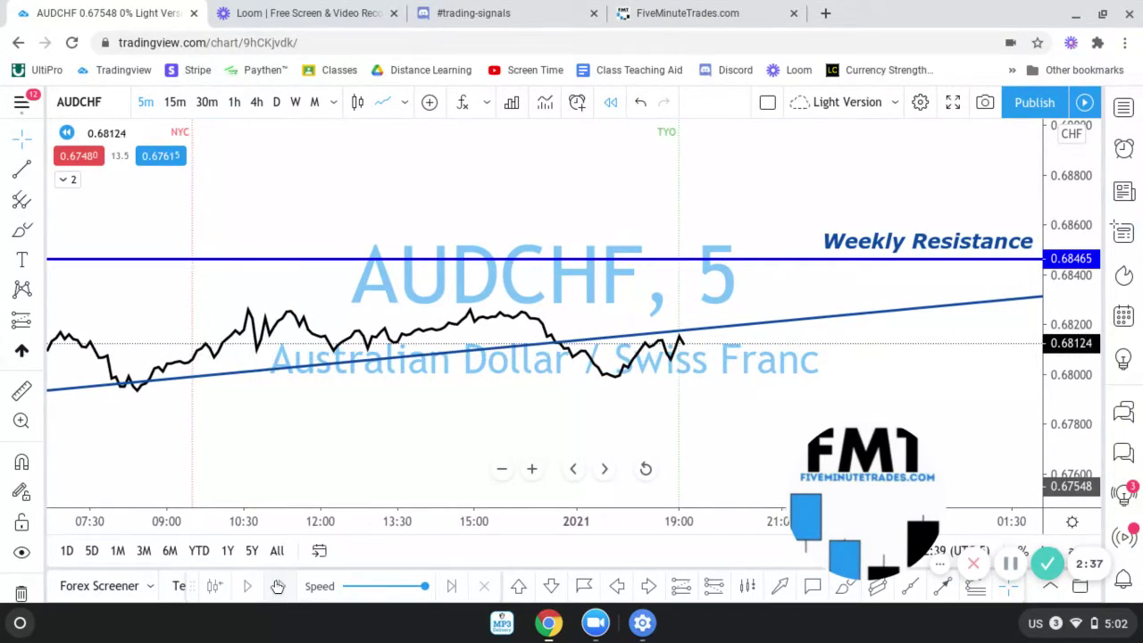
pyautogui.click(277, 585)
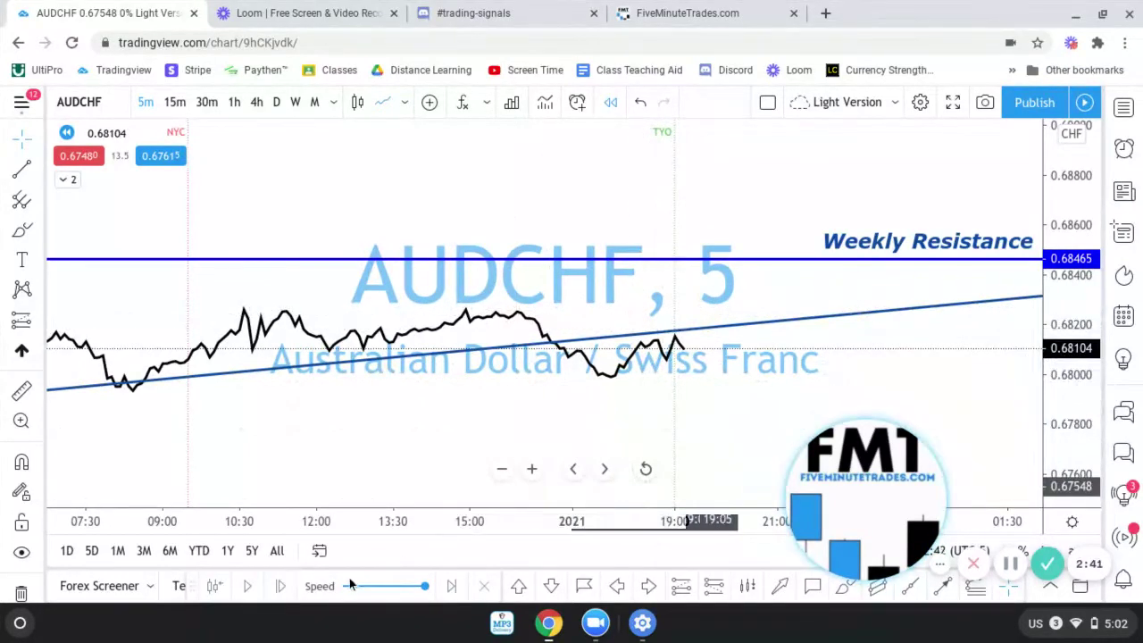
# Play the bar replay in short runs, pausing it just past the start of January 4.
pyautogui.click(250, 587)
pyautogui.click(250, 587)
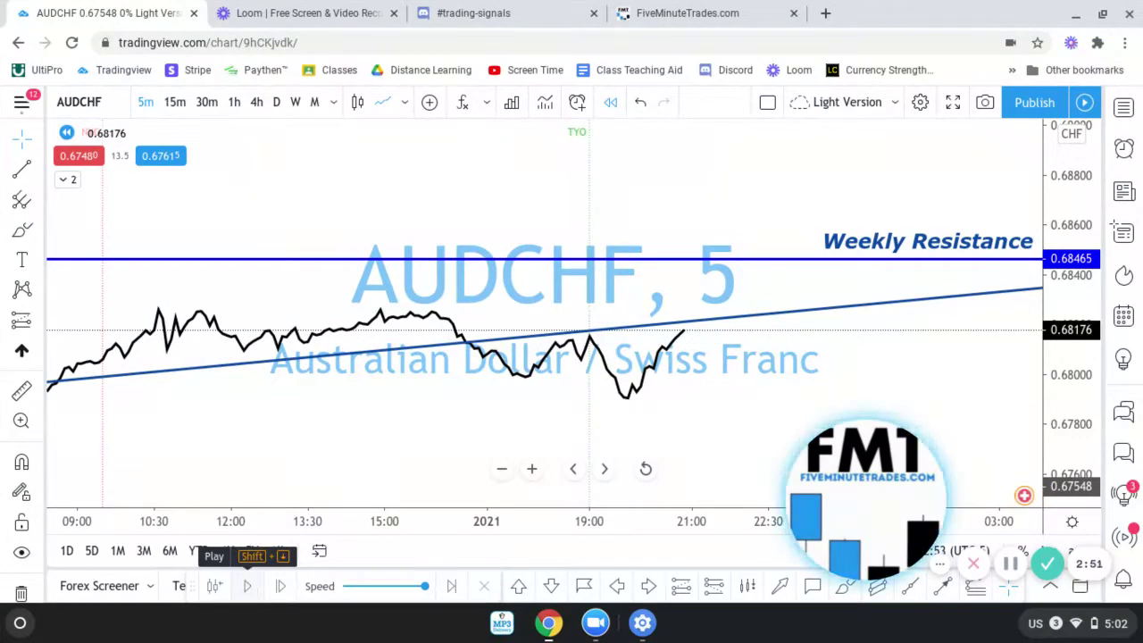
pyautogui.click(250, 587)
pyautogui.click(250, 587)
pyautogui.click(250, 587)
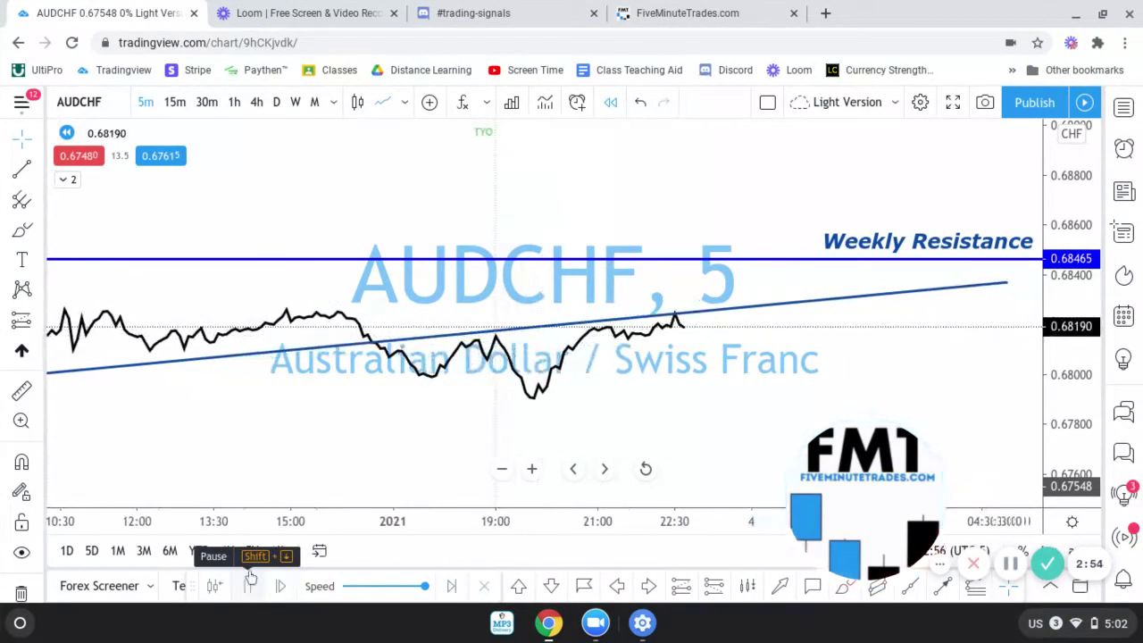
pyautogui.click(249, 587)
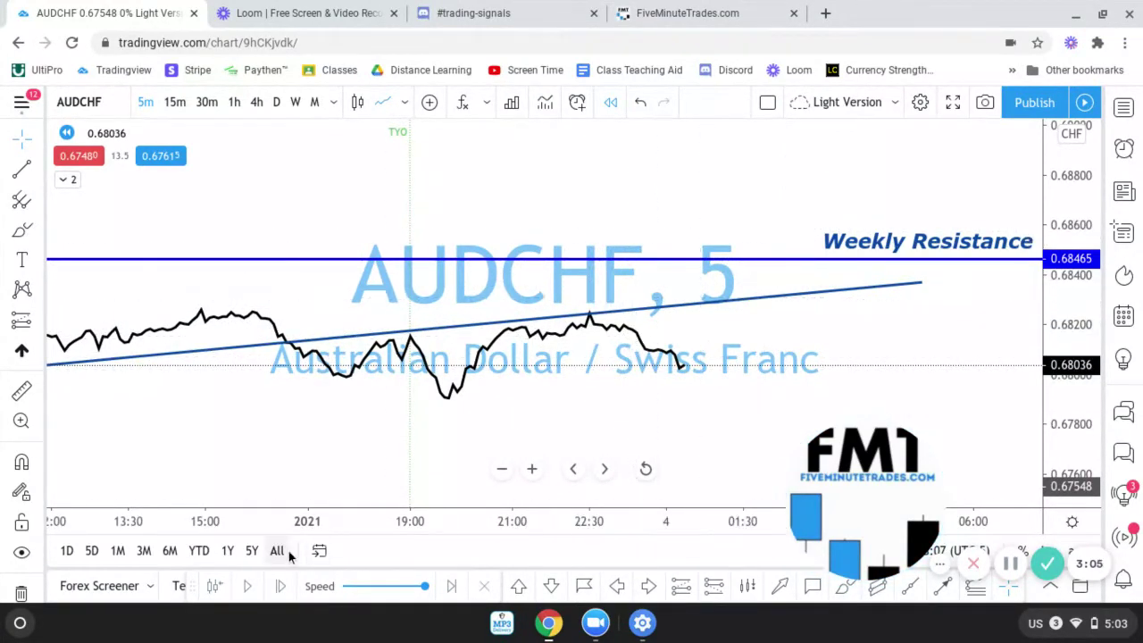
# Open the chart's object tree and toggle the visibility of the horizontal lines, leaving the one below the locked line shown.
pyautogui.scroll(-5, 291, 525)
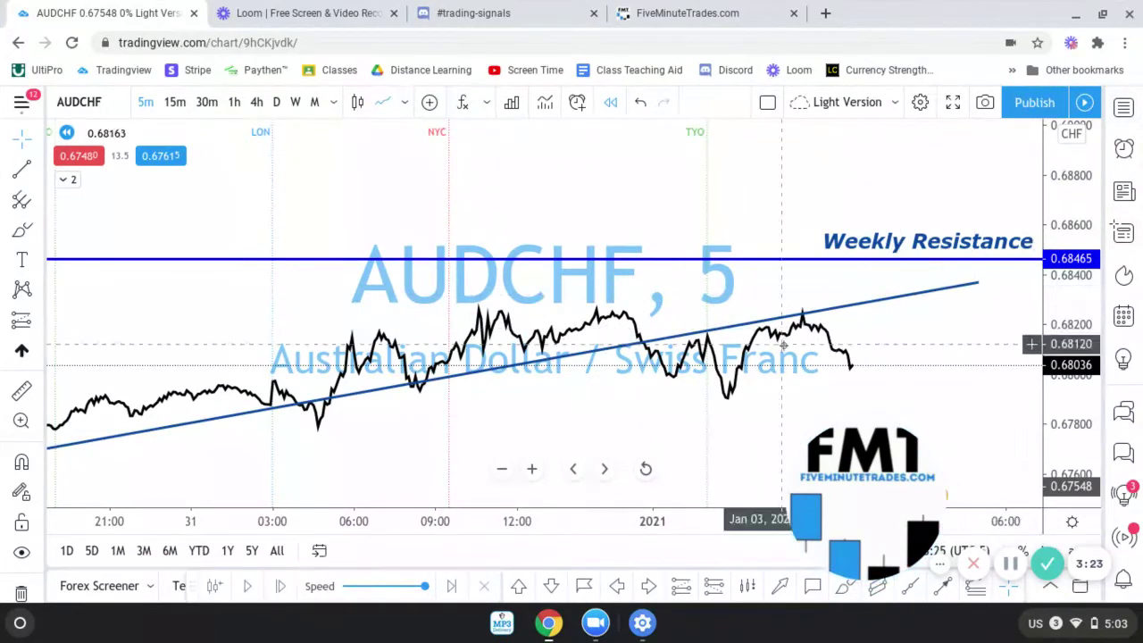
pyautogui.rightClick(902, 347)
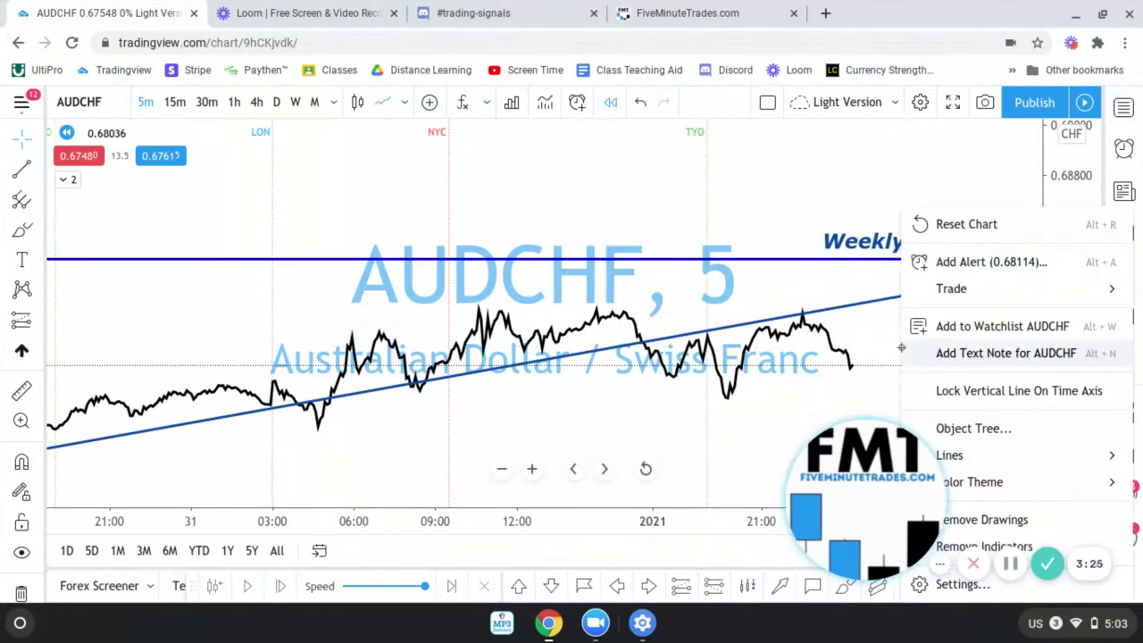
pyautogui.click(960, 432)
pyautogui.click(1039, 344)
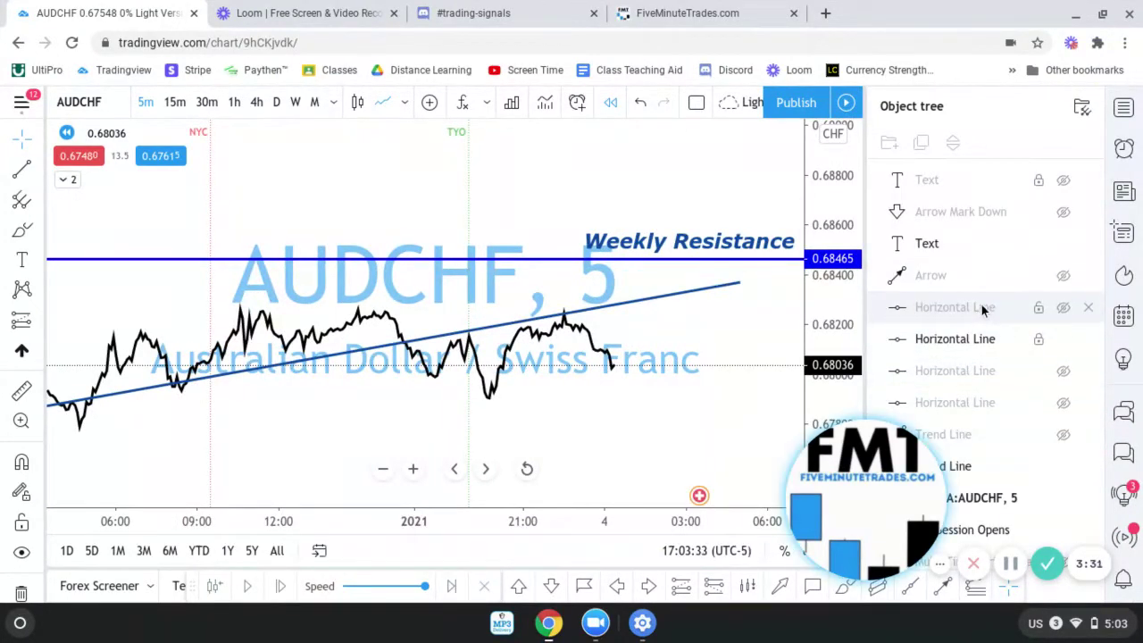
pyautogui.click(1064, 307)
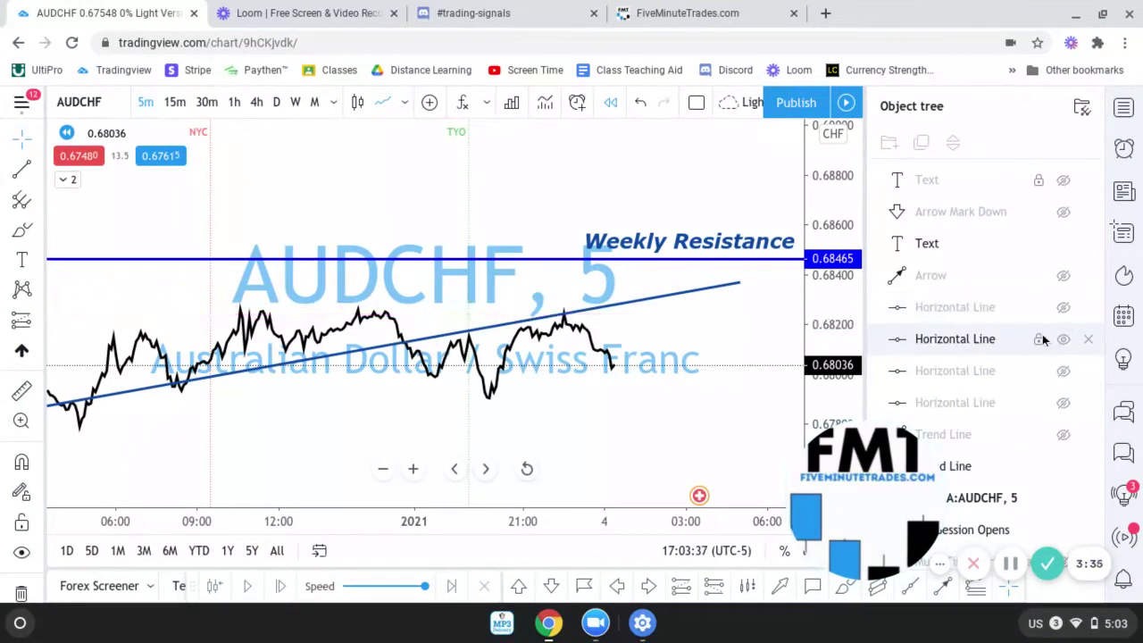
pyautogui.click(1063, 339)
pyautogui.click(1064, 339)
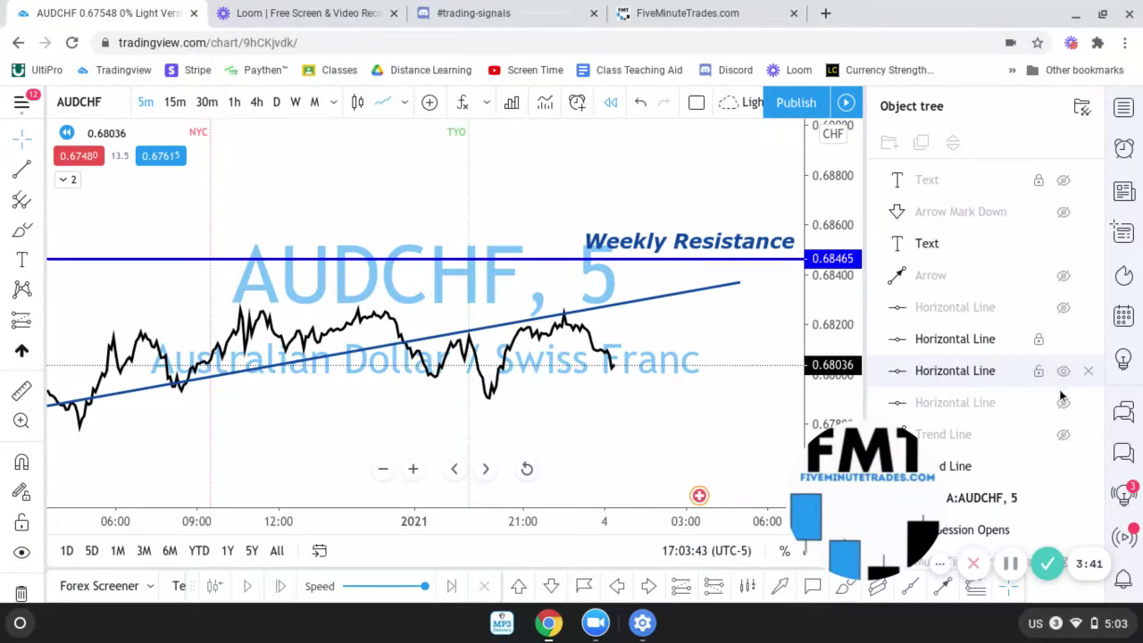
pyautogui.click(1063, 403)
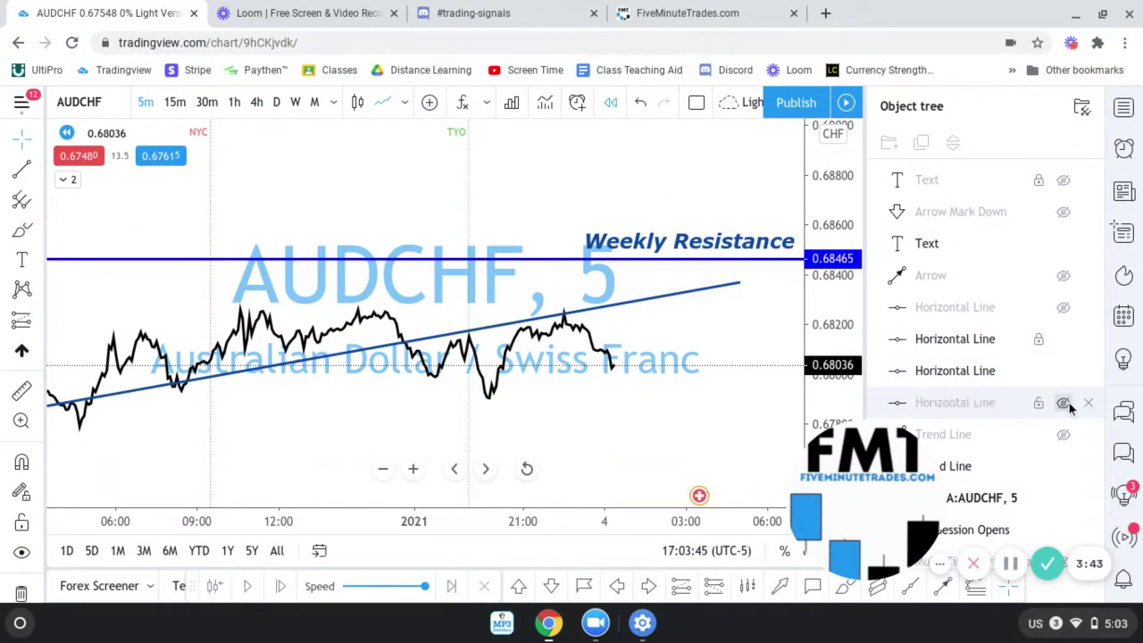
# Unhide the trend line marking the "Daily High From 12/31/20" and close the side panel.
pyautogui.moveTo(244, 518); pyautogui.dragTo(527, 521)
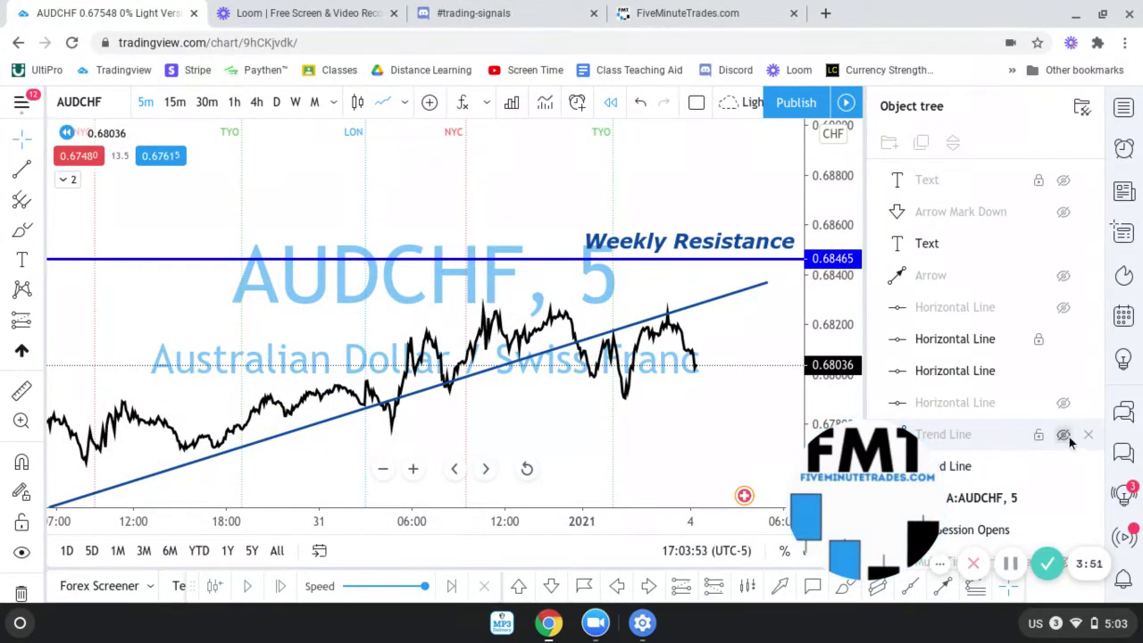
pyautogui.click(1064, 435)
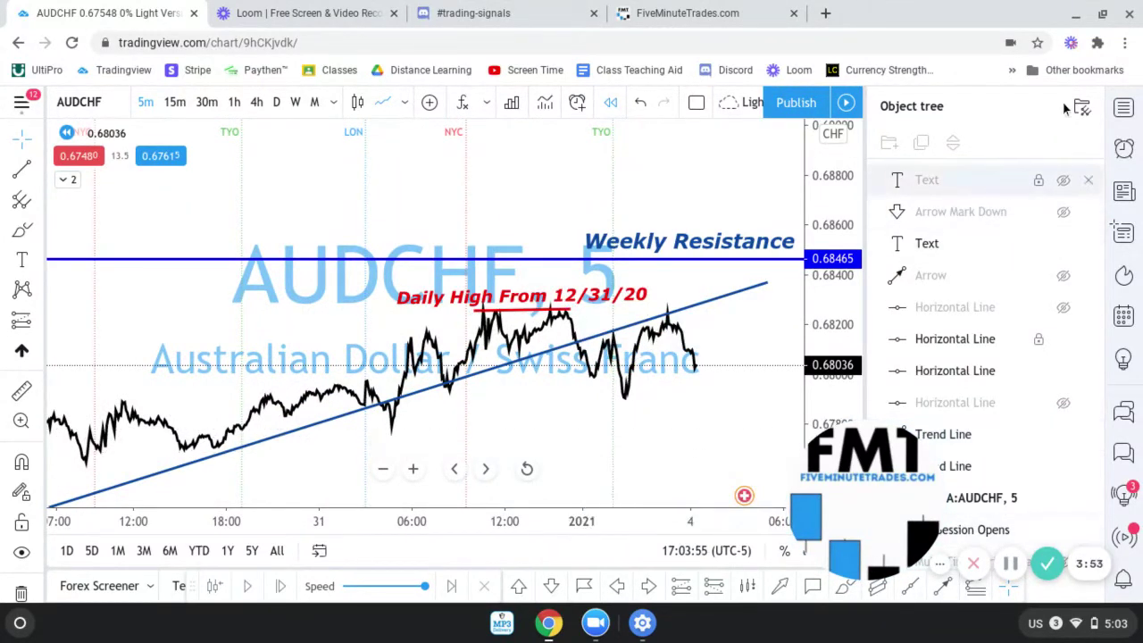
pyautogui.click(1124, 110)
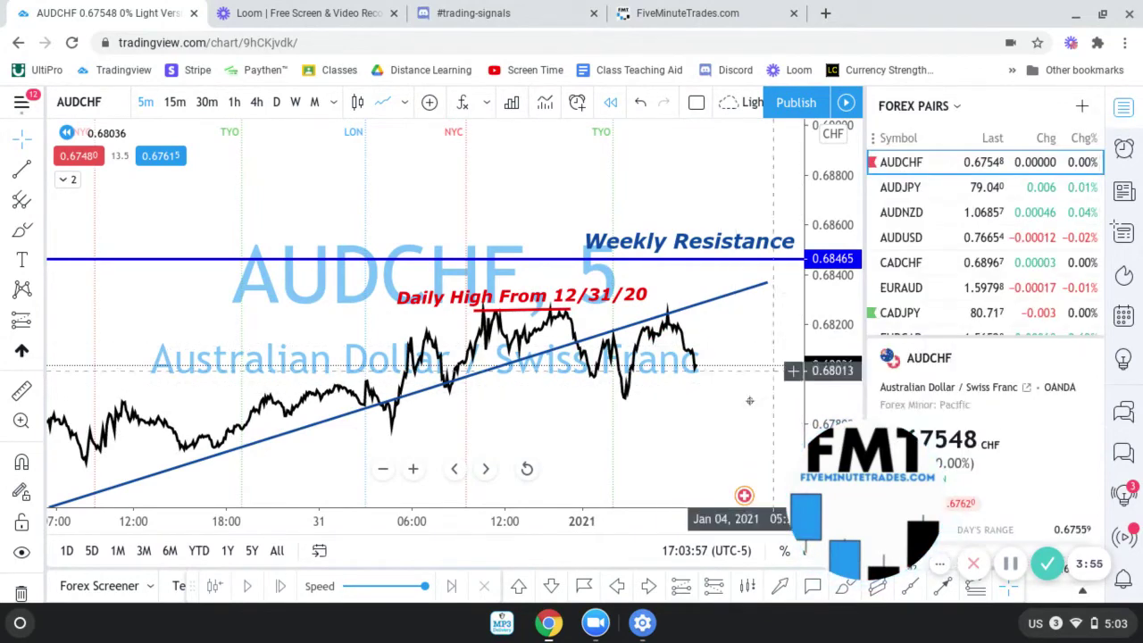
pyautogui.click(1127, 110)
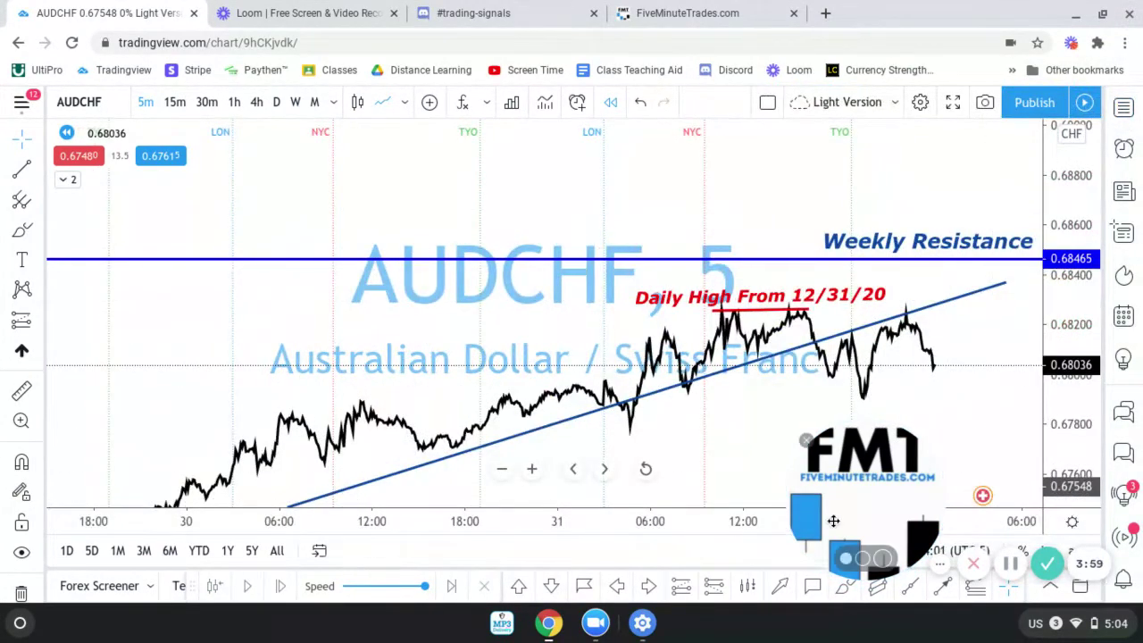
# Examine the "Daily High From 12/31/20" line against the broken trendline and the price peak that retests it.
pyautogui.moveTo(838, 520); pyautogui.dragTo(79, 185)
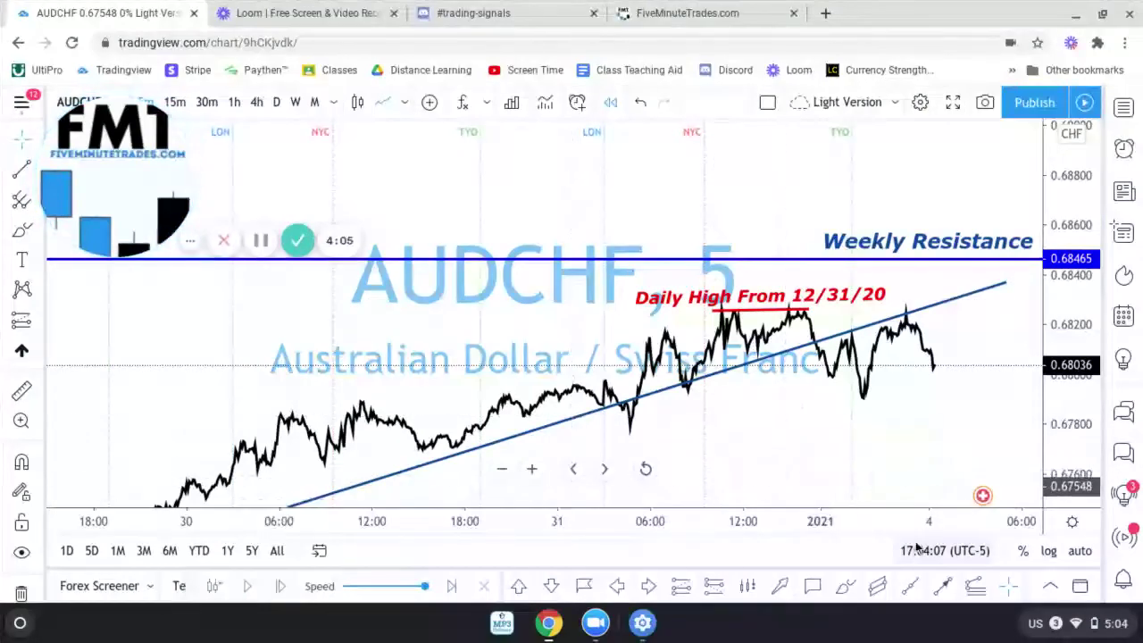
pyautogui.moveTo(897, 516); pyautogui.dragTo(783, 485)
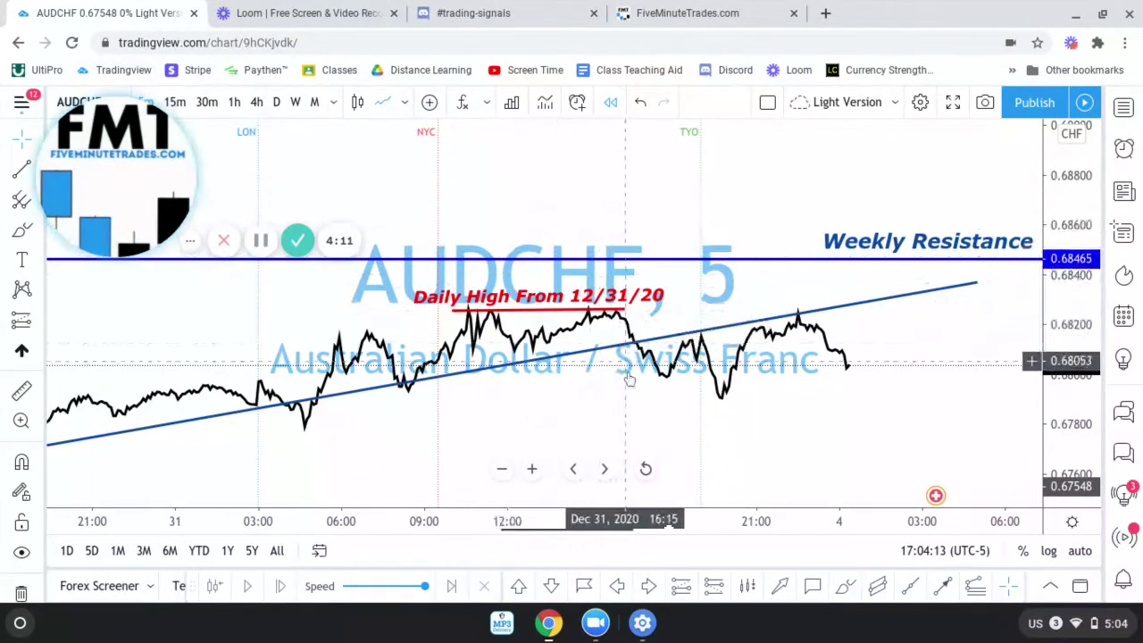
pyautogui.moveTo(615, 396); pyautogui.dragTo(552, 409)
pyautogui.click(490, 325)
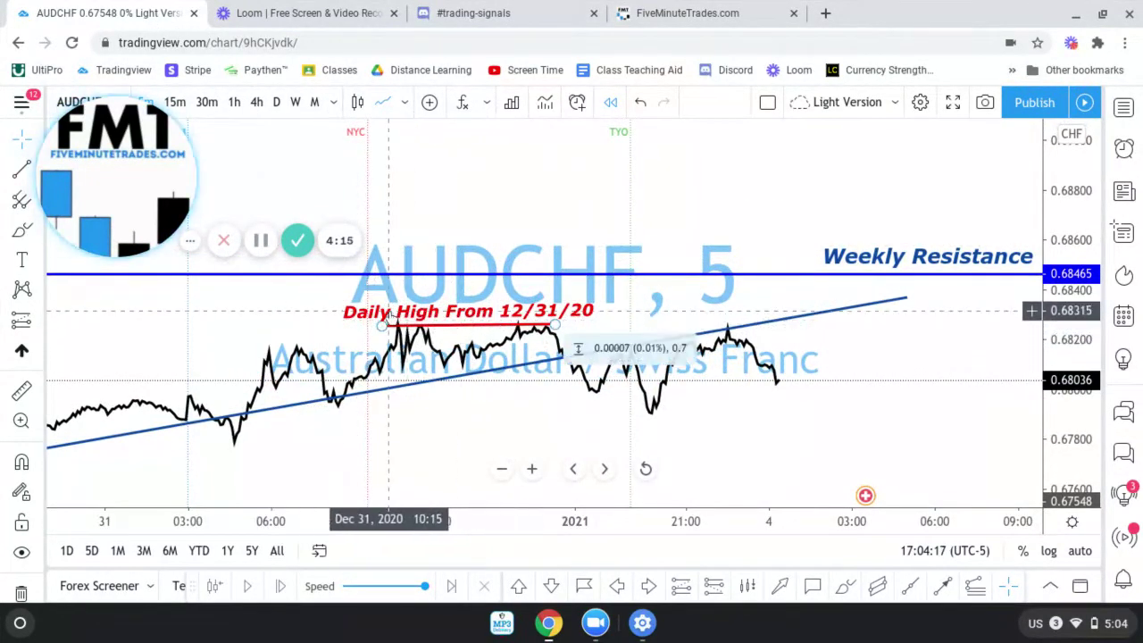
pyautogui.click(527, 327)
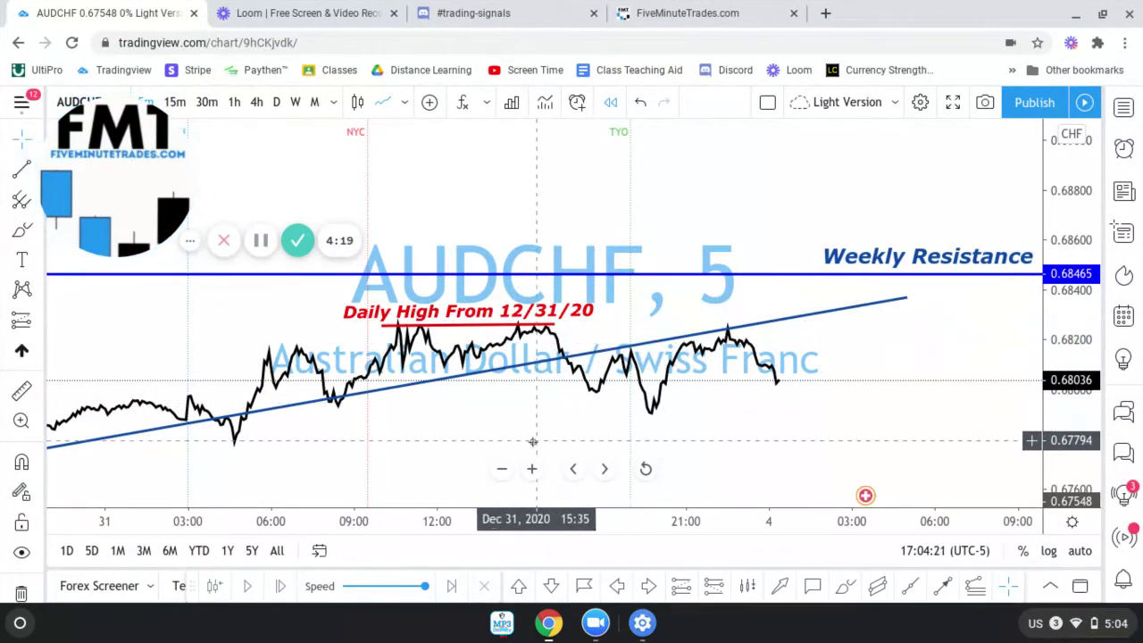
pyautogui.moveTo(540, 438); pyautogui.dragTo(499, 404)
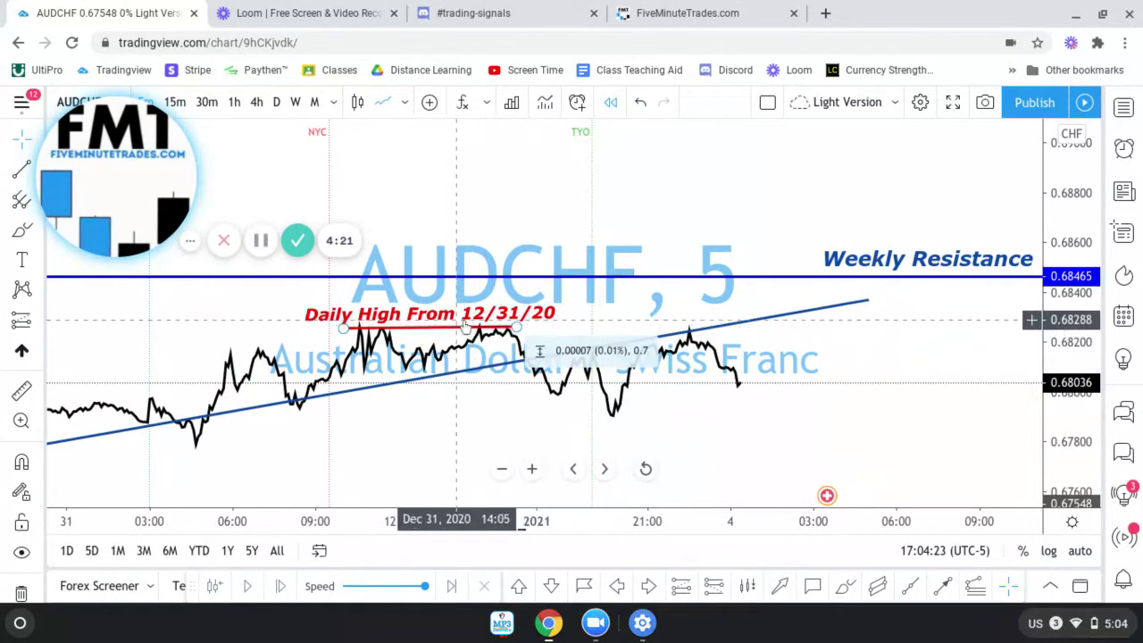
pyautogui.click(516, 327)
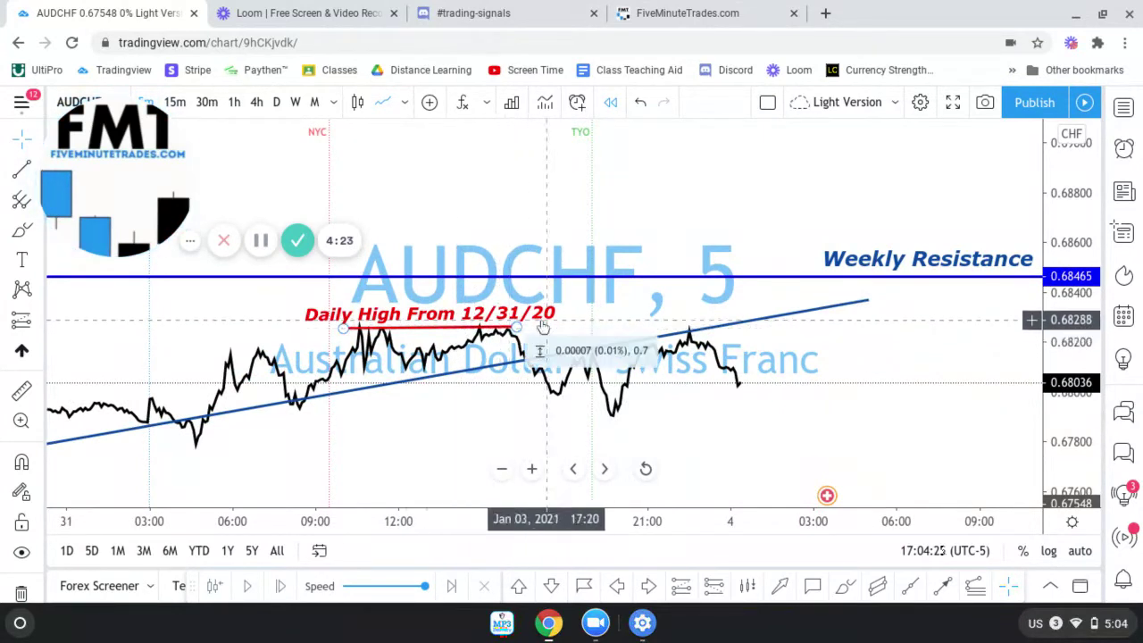
pyautogui.click(664, 403)
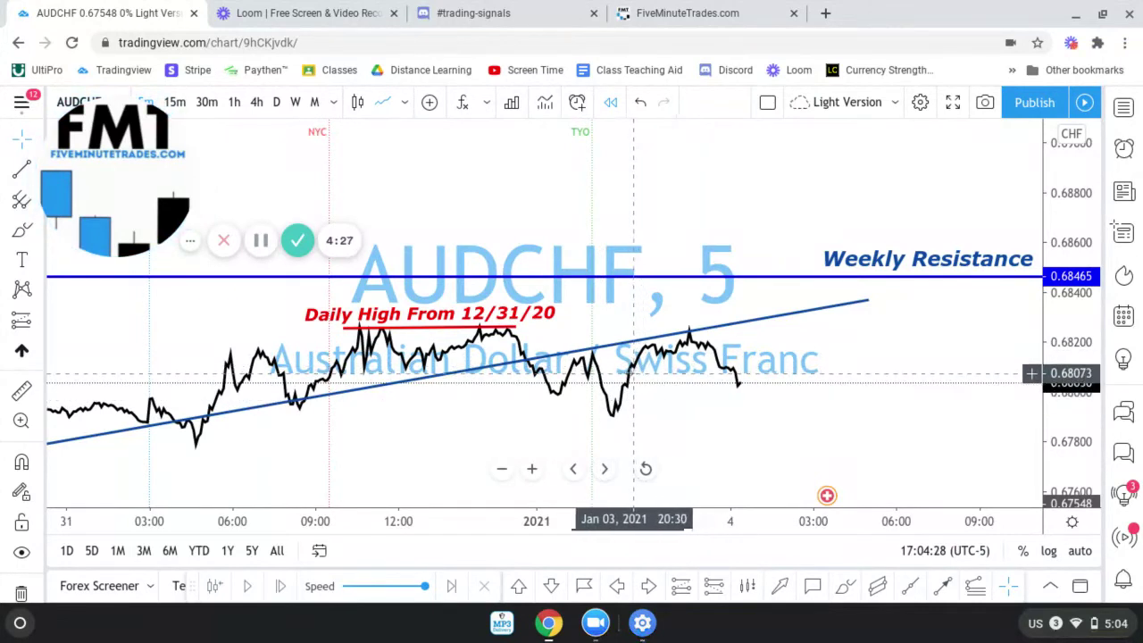
pyautogui.click(616, 345)
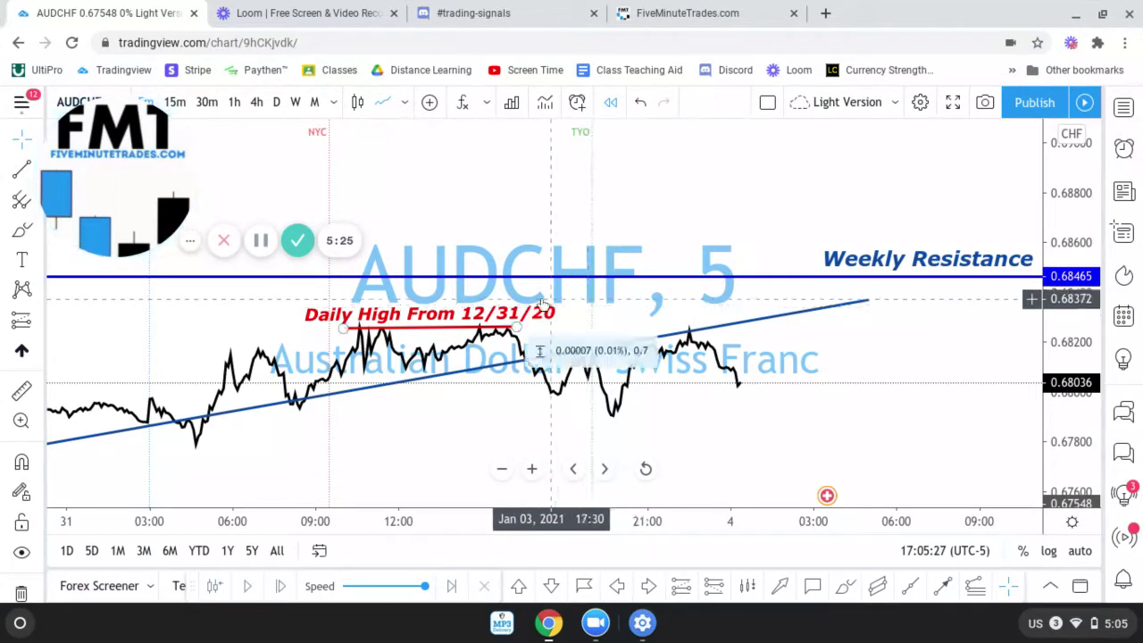
pyautogui.click(505, 329)
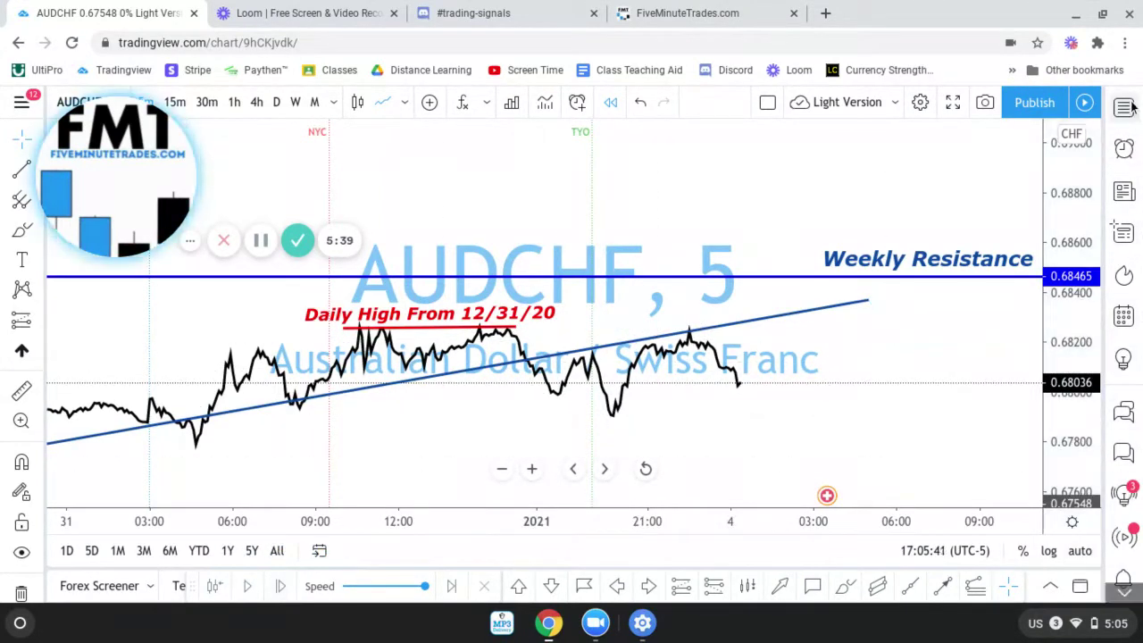
# Unhide the Arrow Mark Down drawing labelled ENTRY through the object tree, then bring the watchlist back.
pyautogui.rightClick(846, 180)
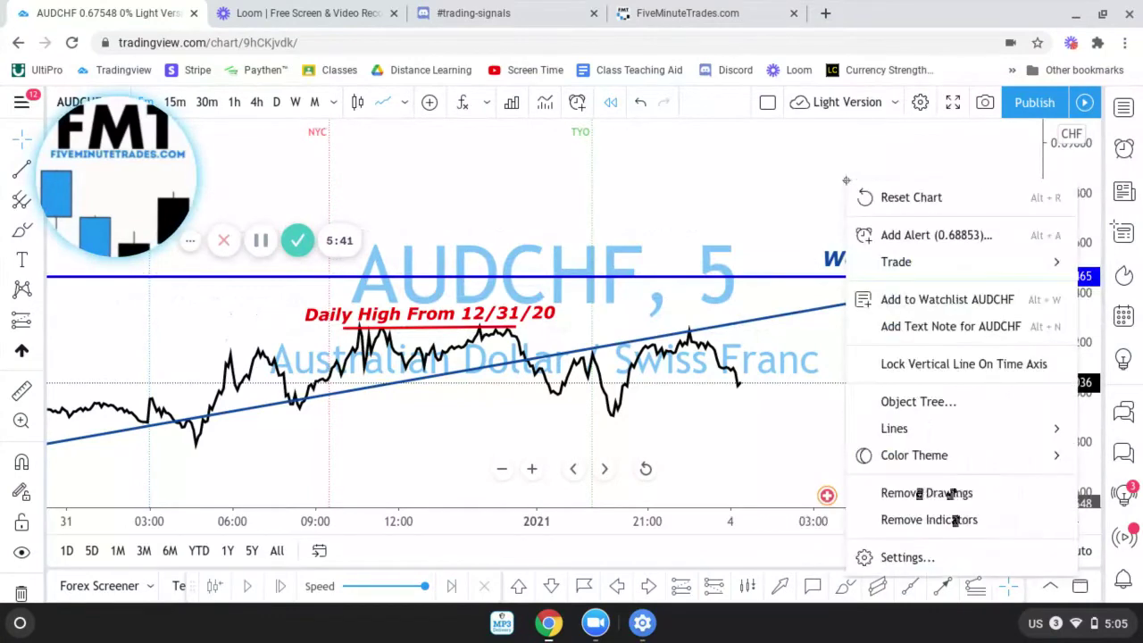
pyautogui.click(924, 403)
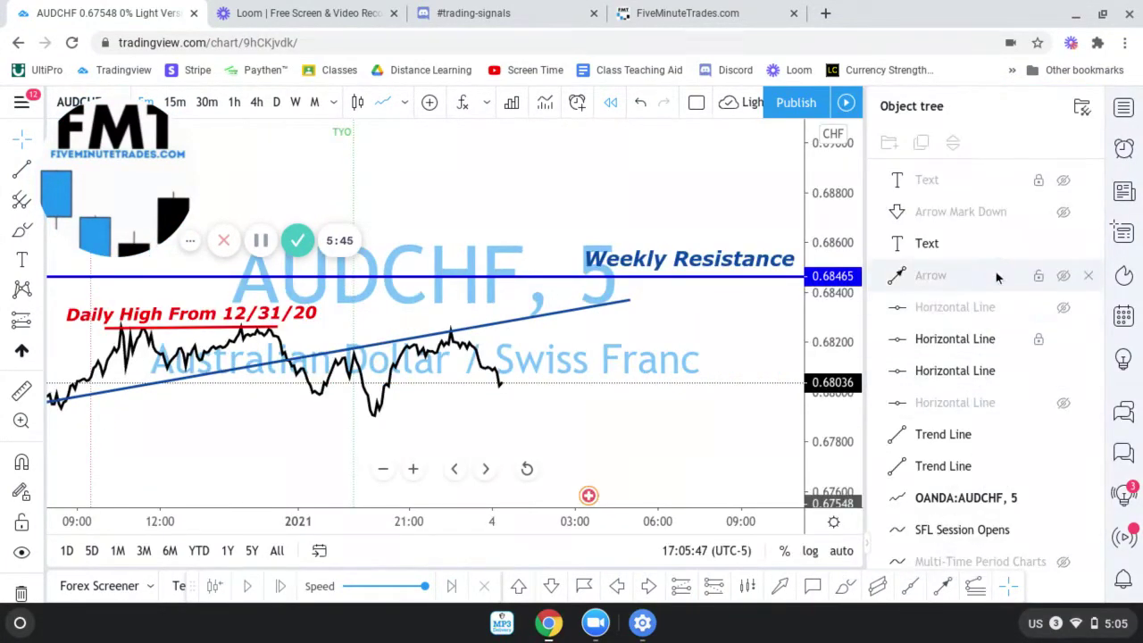
pyautogui.click(1063, 211)
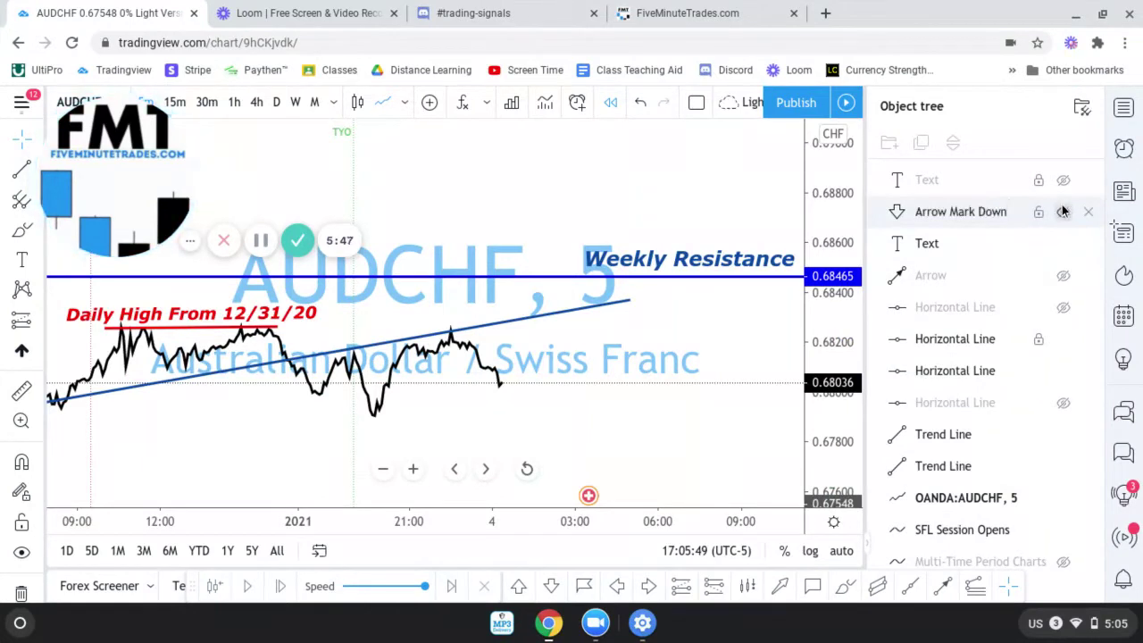
pyautogui.click(1124, 107)
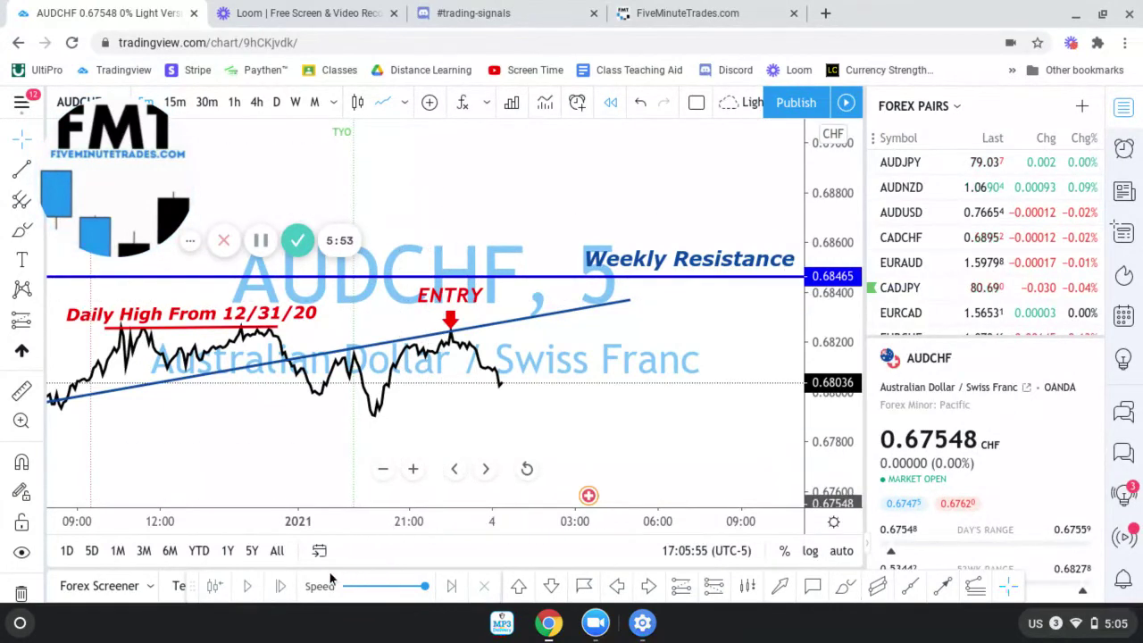
# Advance the replay by a few bars and switch the chart to the 15-minute timeframe.
pyautogui.click(282, 587)
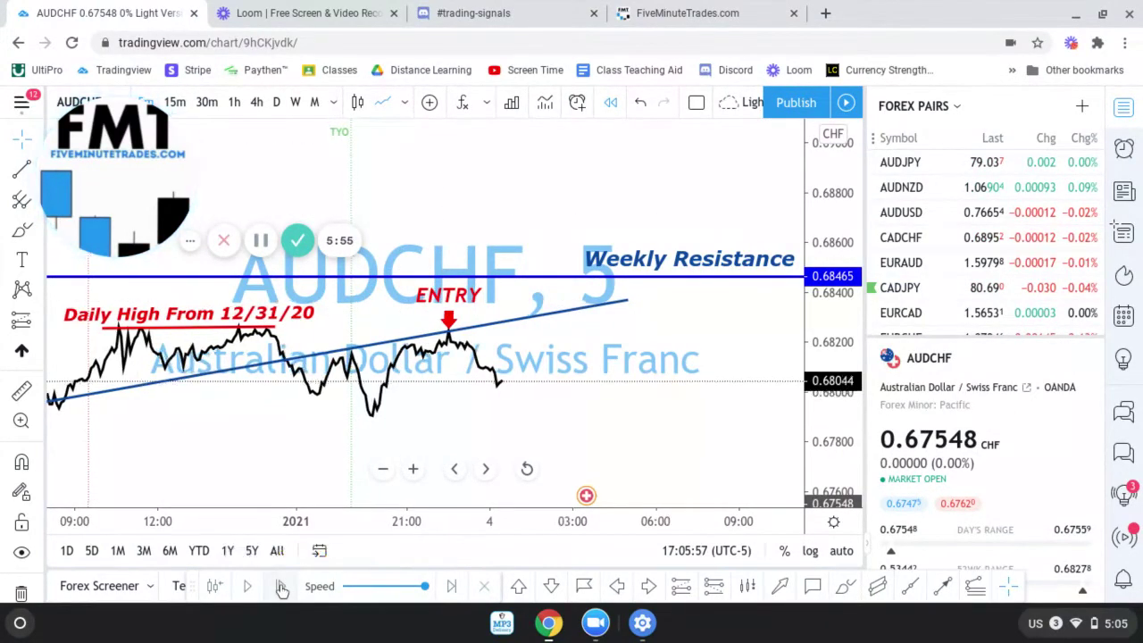
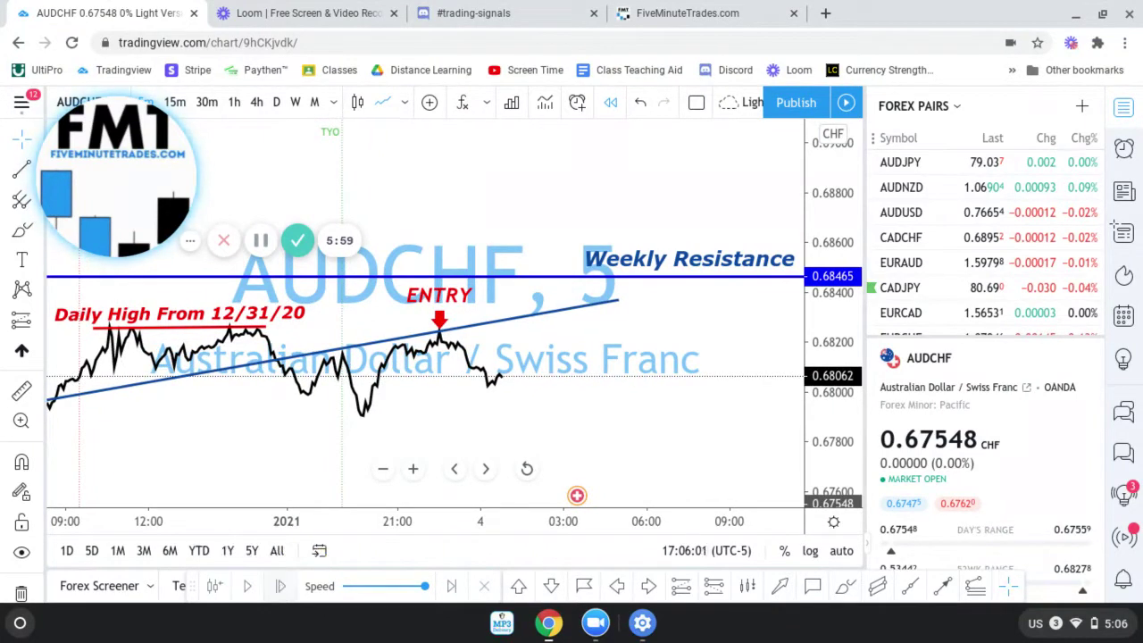
pyautogui.click(281, 587)
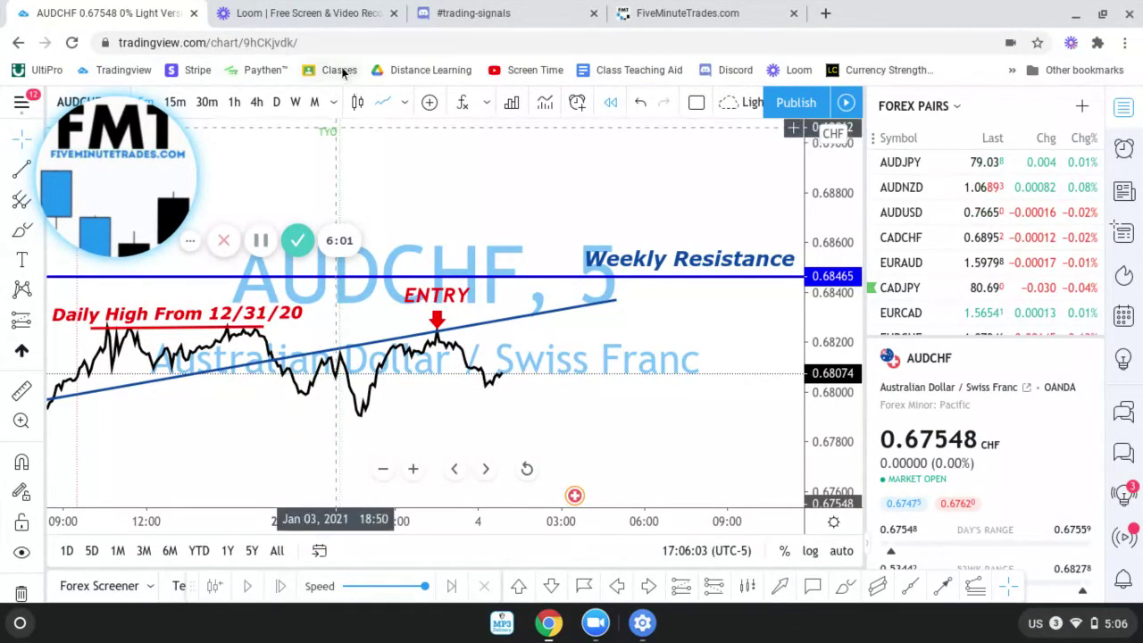
pyautogui.click(176, 101)
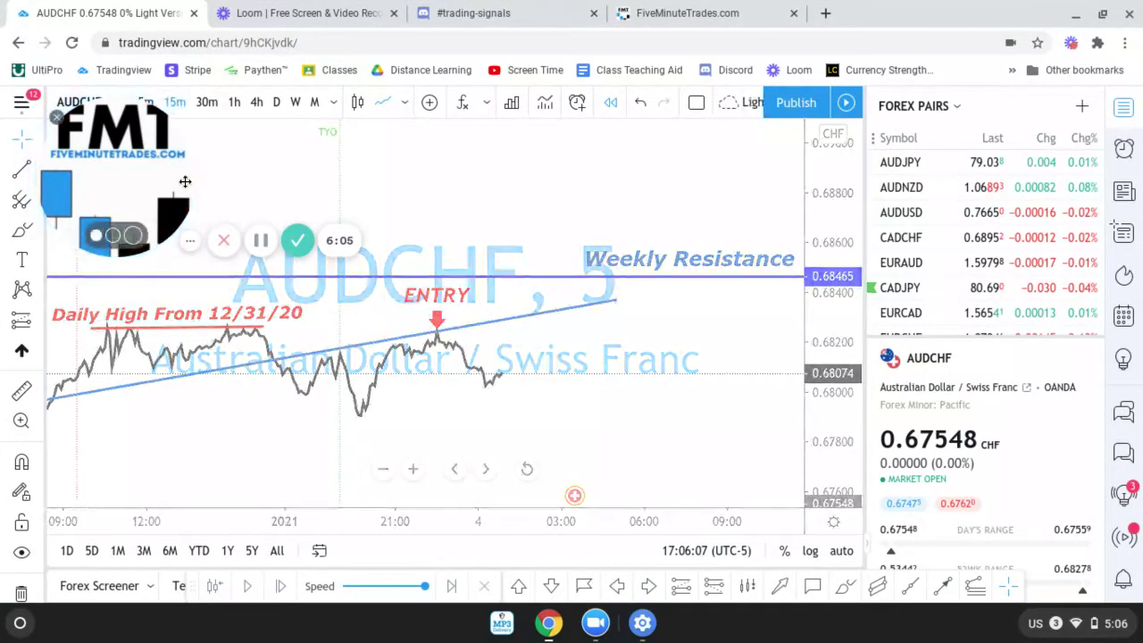
pyautogui.moveTo(430, 453); pyautogui.dragTo(341, 451)
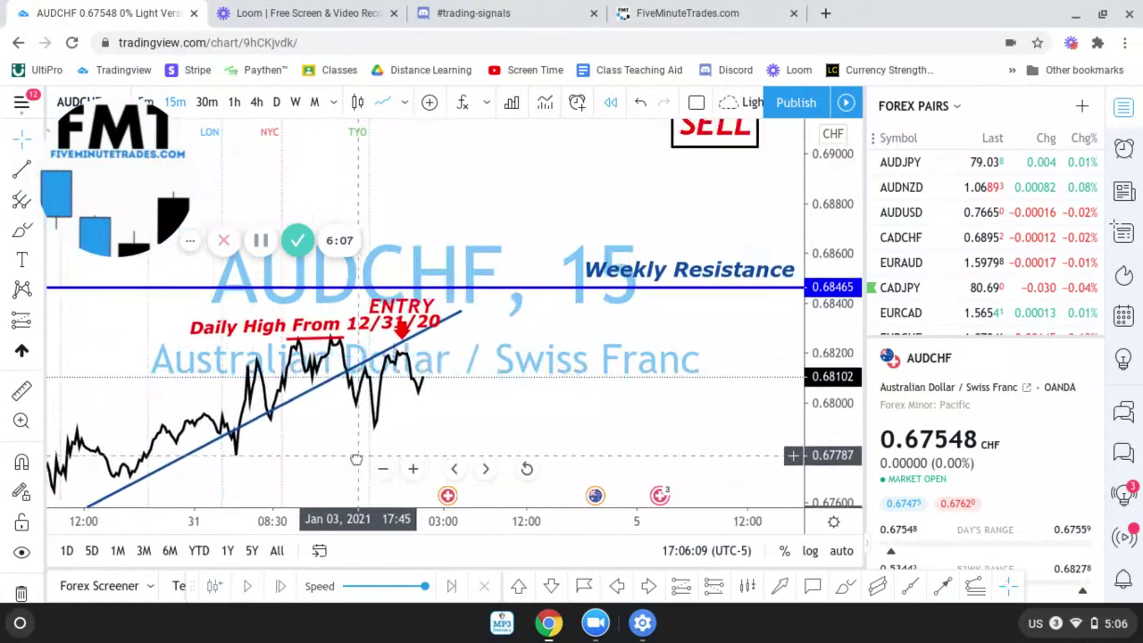
# Advance the replay bar by bar on the 15-minute chart, about ten bars past the ENTRY arrow.
pyautogui.click(280, 592)
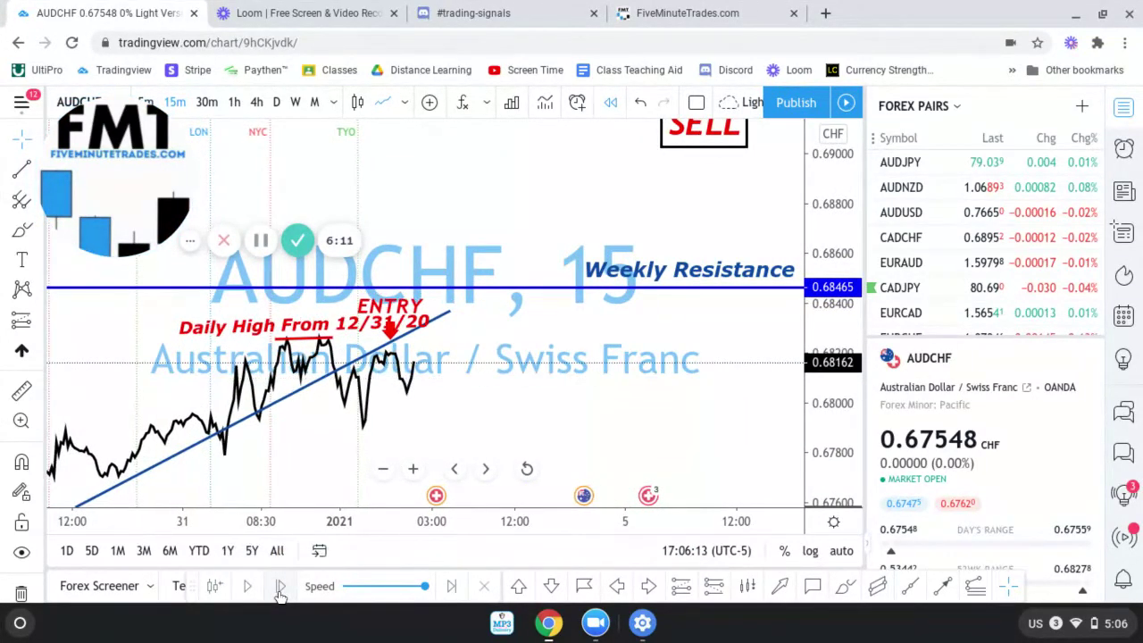
pyautogui.click(280, 592)
pyautogui.click(280, 591)
pyautogui.click(280, 592)
pyautogui.click(280, 591)
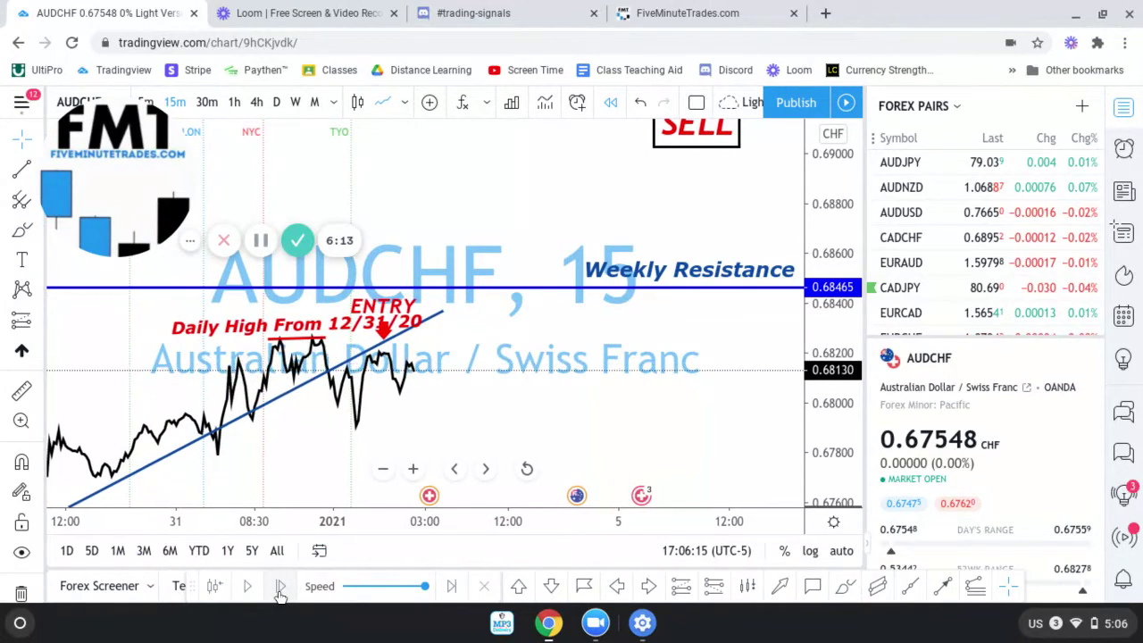
pyautogui.click(279, 591)
pyautogui.click(280, 592)
pyautogui.click(280, 591)
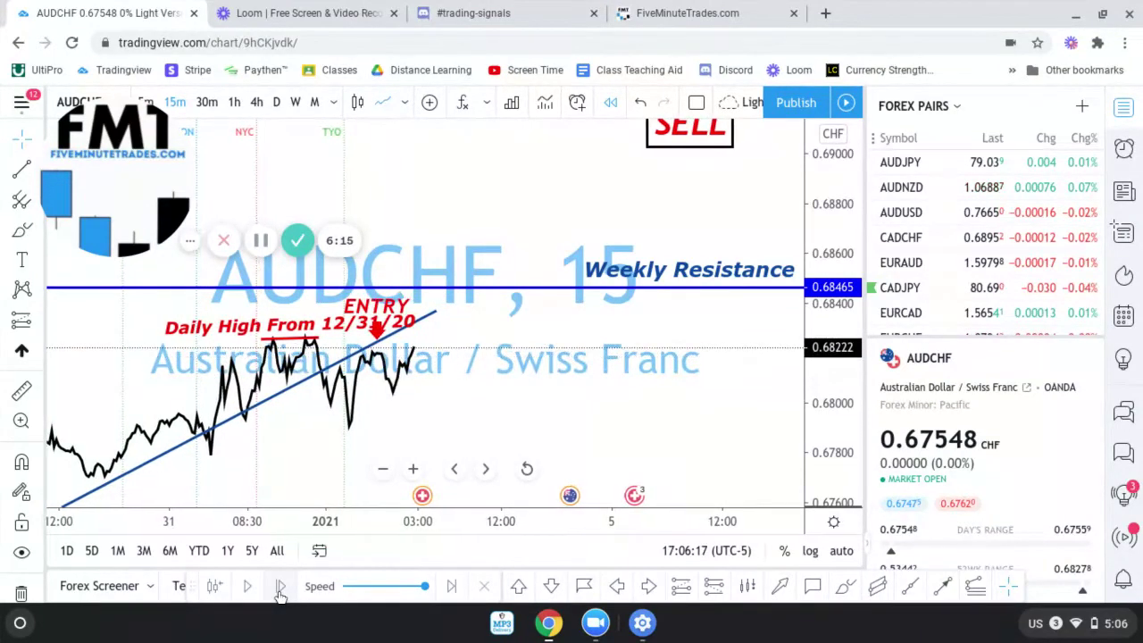
pyautogui.click(280, 592)
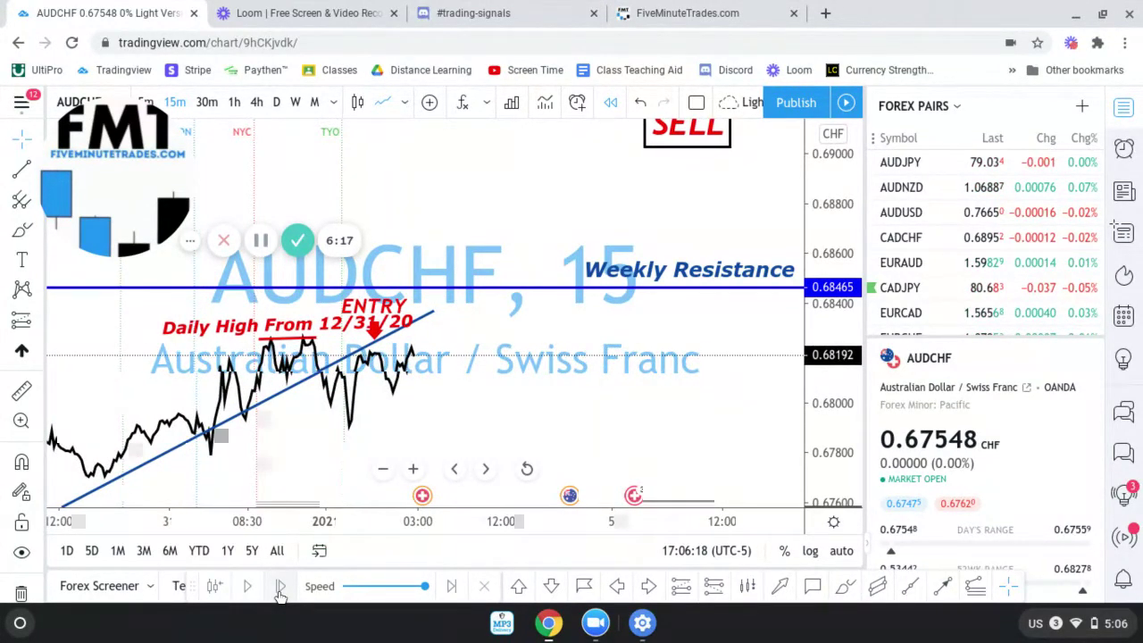
pyautogui.click(277, 586)
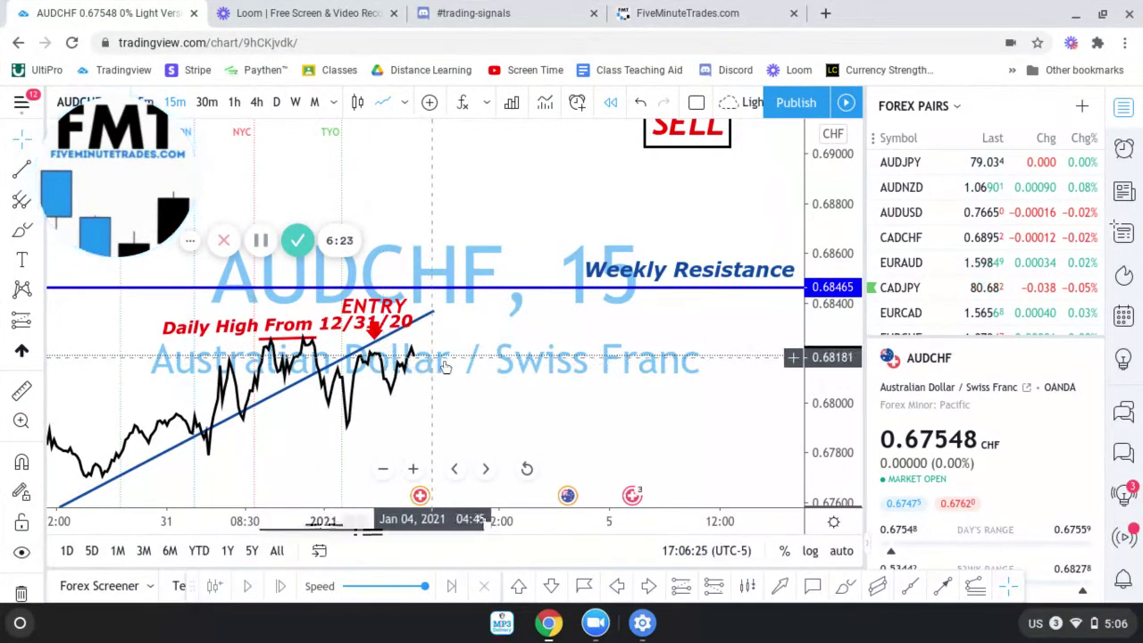
# Hide the watchlist and examine the latest price peak against the ENTRY peak, the broken trendline and the daily high line.
pyautogui.click(1132, 106)
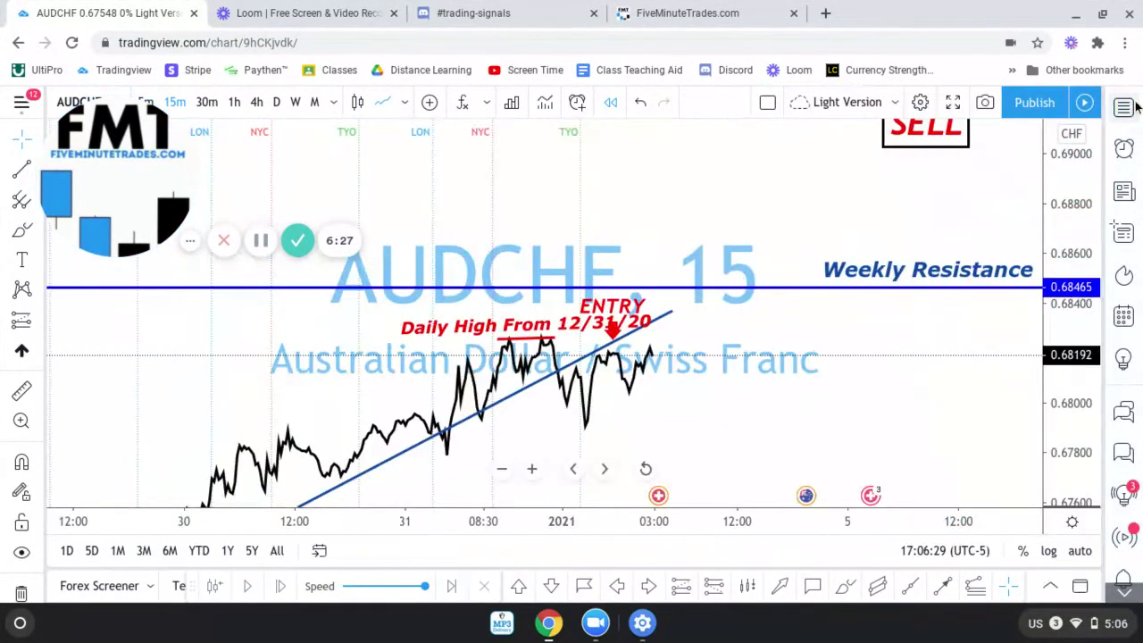
pyautogui.moveTo(728, 427); pyautogui.dragTo(703, 364)
pyautogui.keyDown('shift'); pyautogui.click(638, 266); pyautogui.keyUp('shift')
pyautogui.click(639, 266)
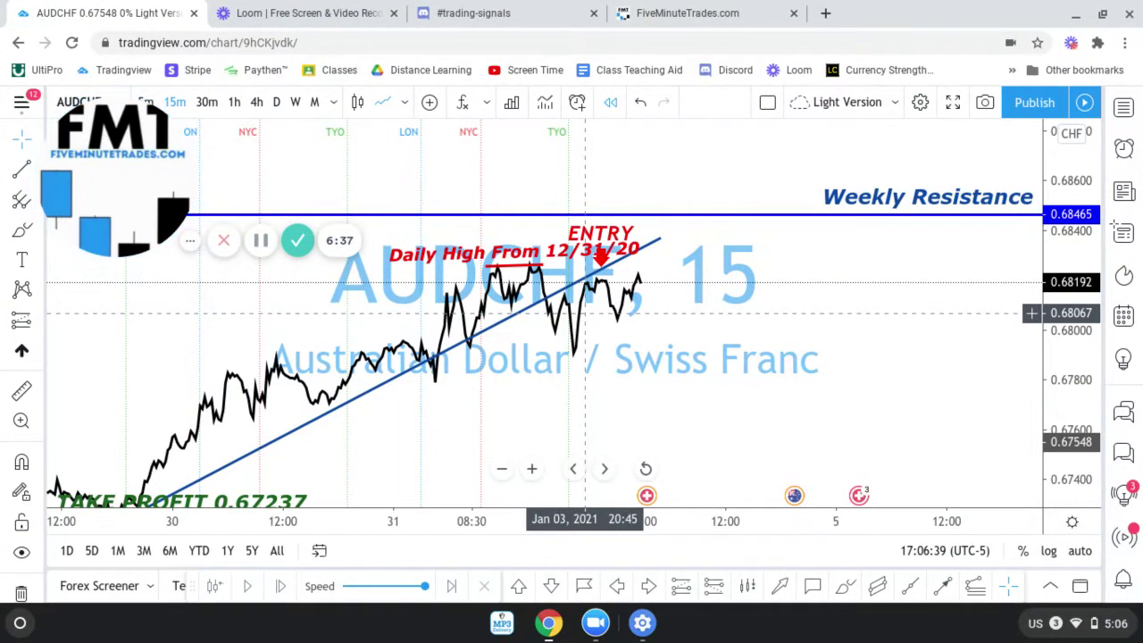
pyautogui.keyDown('shift'); pyautogui.click(636, 253); pyautogui.keyUp('shift')
pyautogui.click(640, 258)
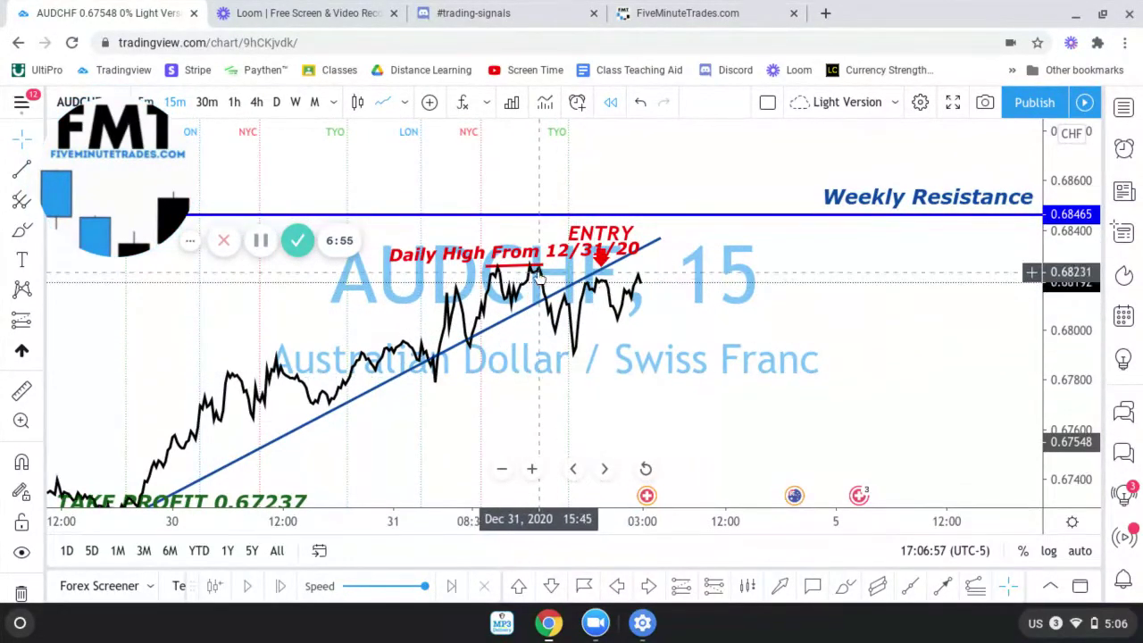
pyautogui.keyDown('shift'); pyautogui.click(581, 256); pyautogui.keyUp('shift')
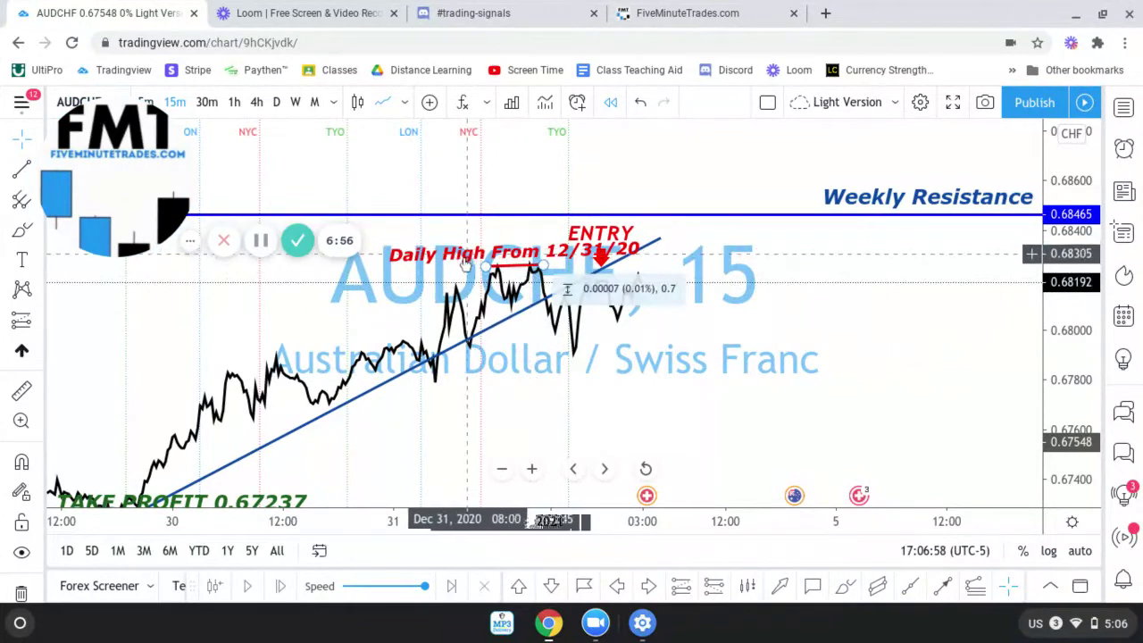
pyautogui.click(502, 284)
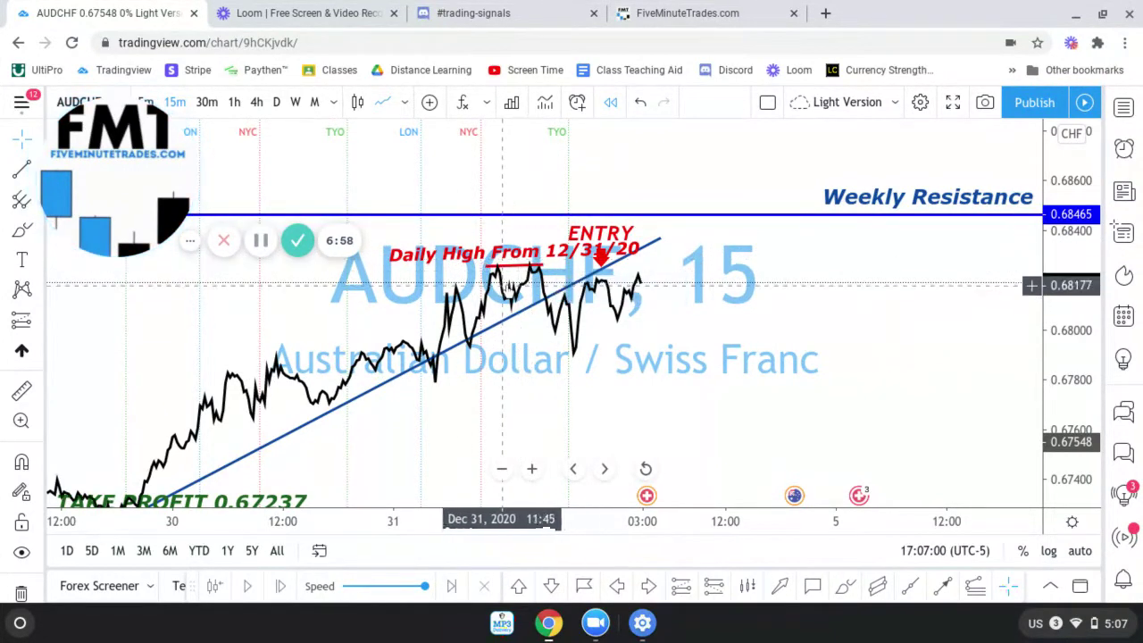
pyautogui.keyDown('shift'); pyautogui.click(529, 279); pyautogui.keyUp('shift')
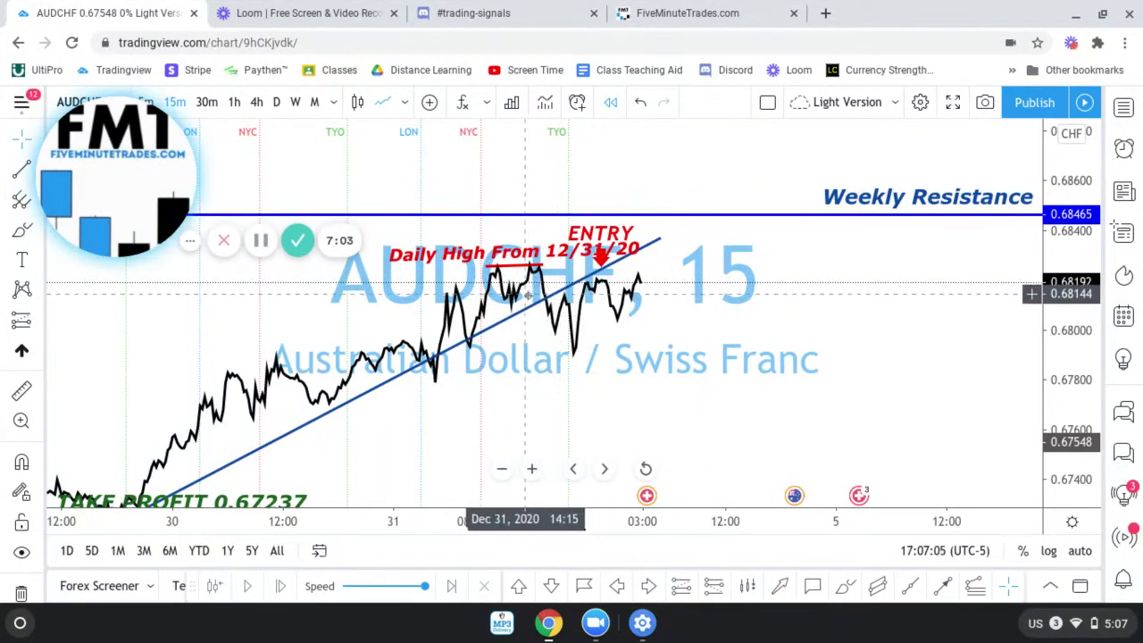
pyautogui.click(605, 268)
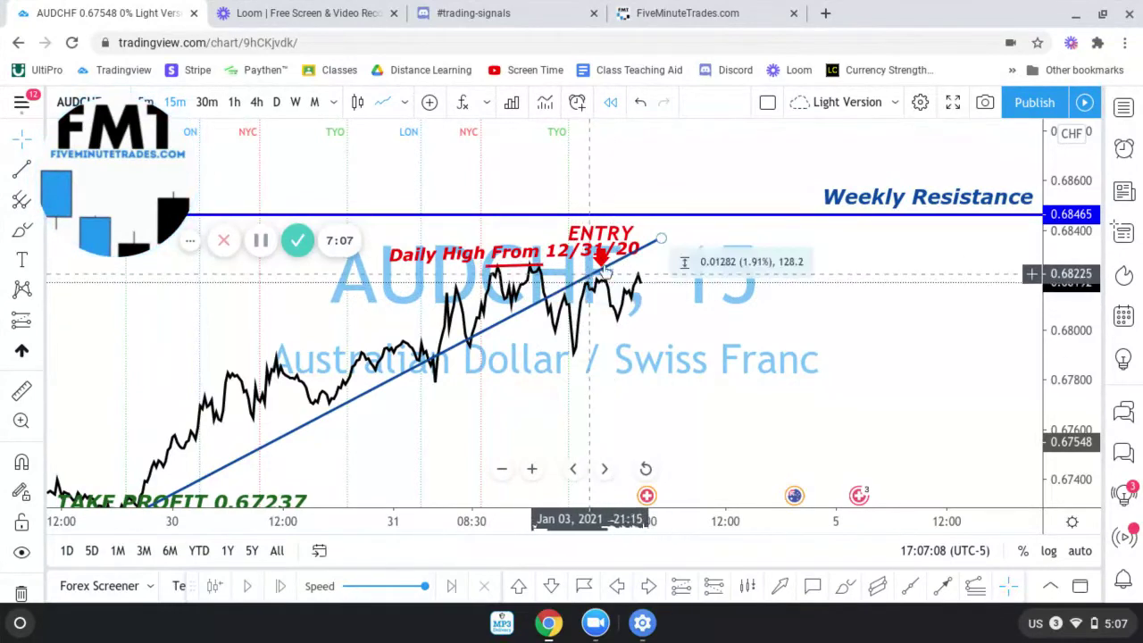
pyautogui.click(616, 265)
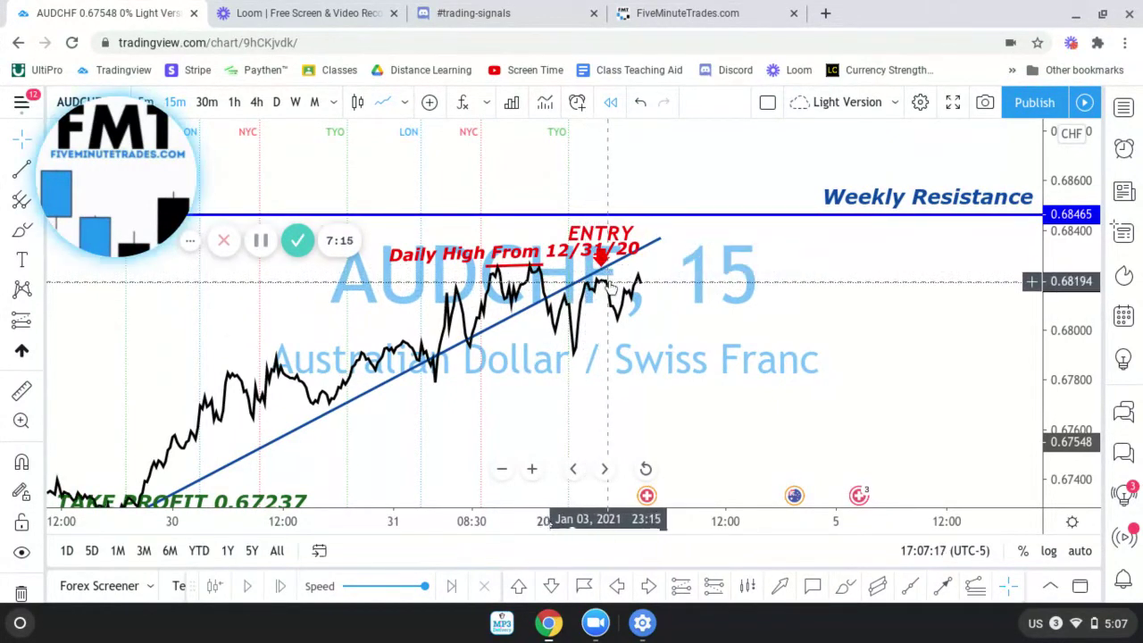
# Advance the replay bar by bar through the London session into the New York session drop on January 4.
pyautogui.click(282, 585)
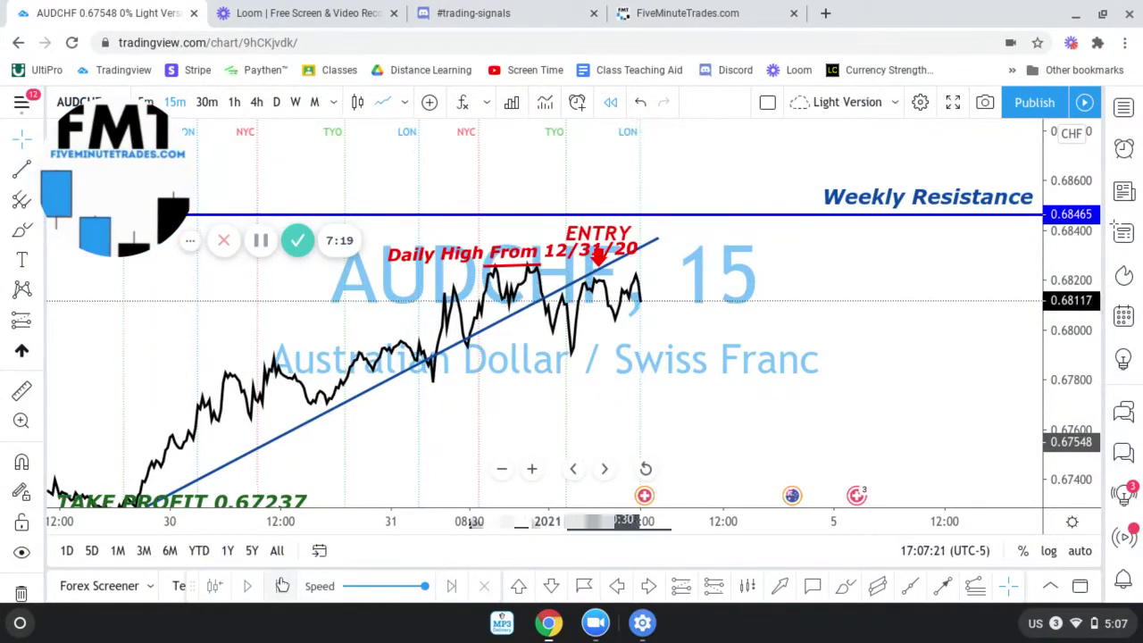
pyautogui.click(282, 585)
pyautogui.click(282, 586)
pyautogui.click(282, 586)
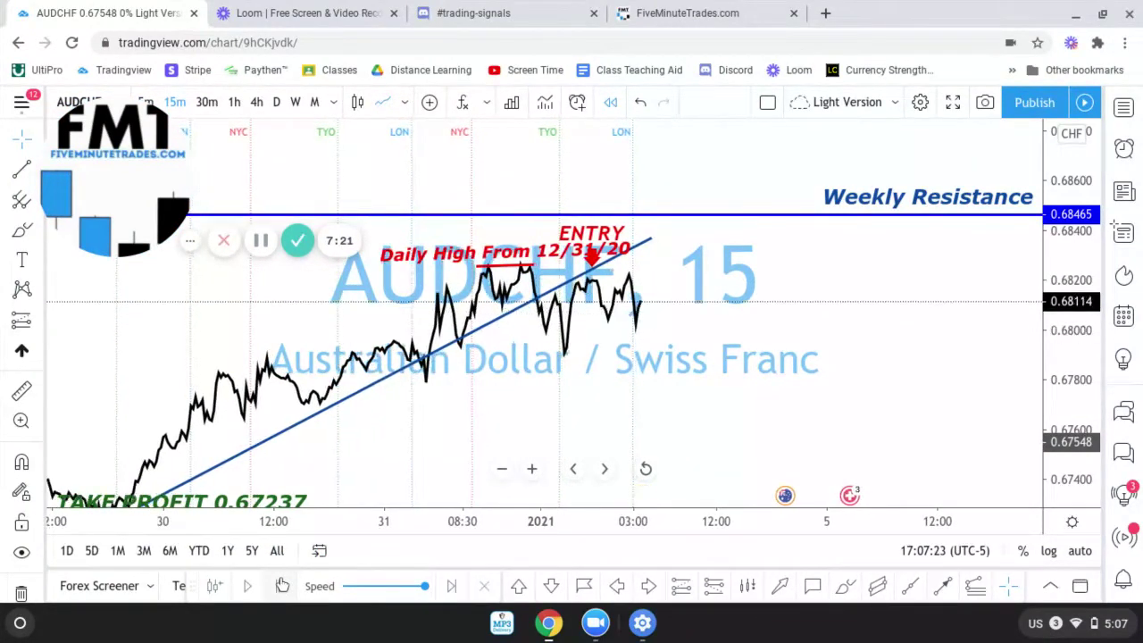
pyautogui.click(283, 585)
pyautogui.click(282, 585)
pyautogui.click(283, 585)
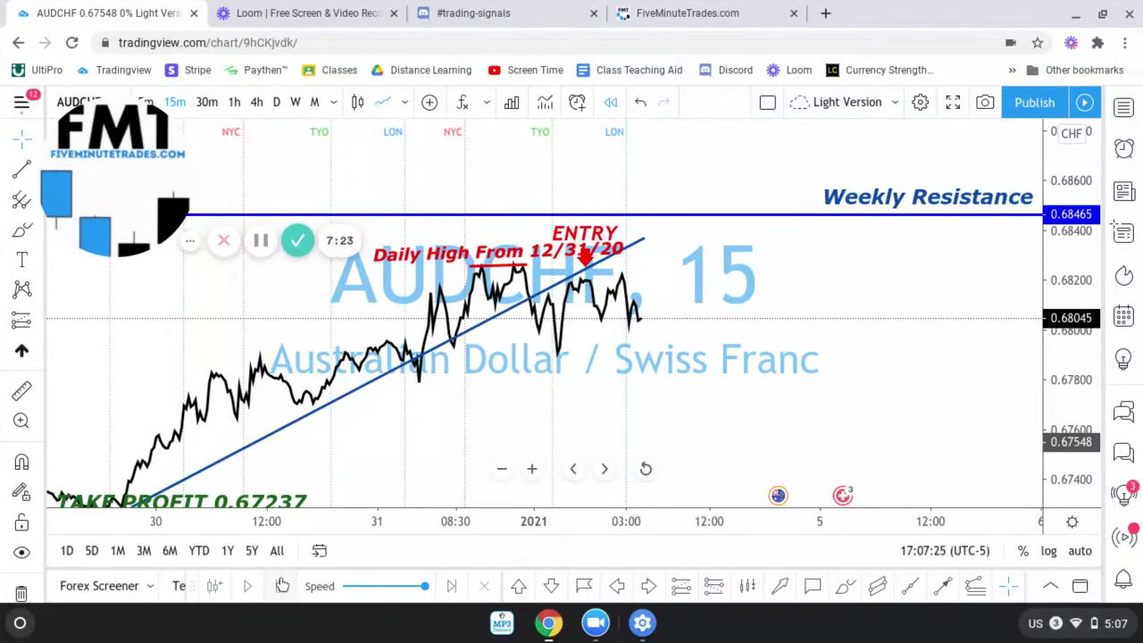
pyautogui.click(282, 586)
pyautogui.click(282, 585)
pyautogui.click(282, 585)
pyautogui.click(283, 586)
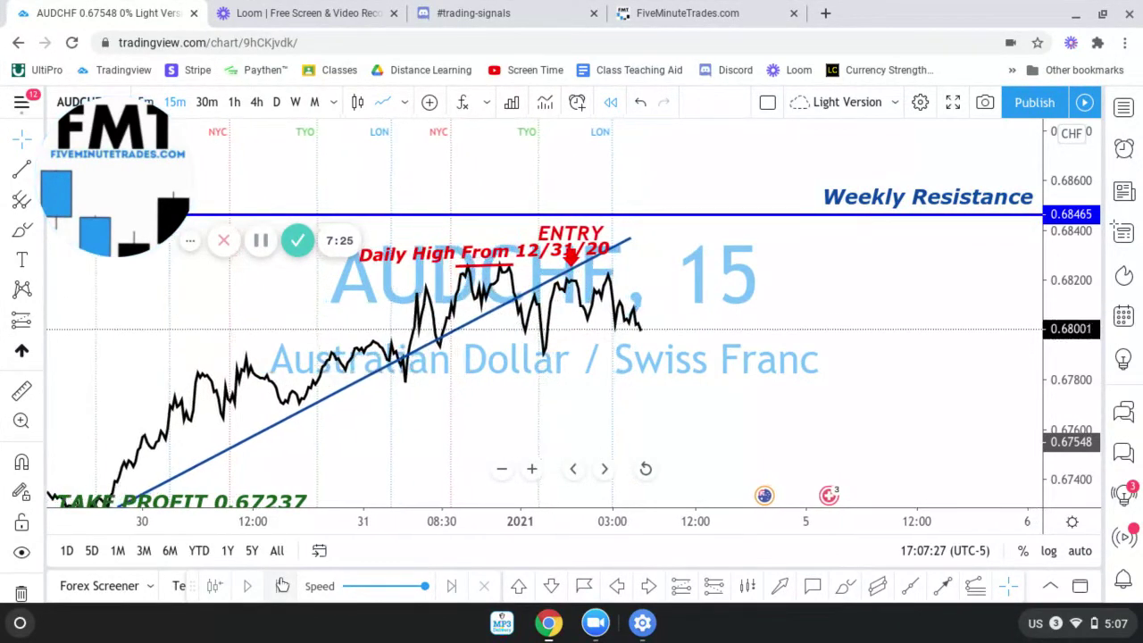
pyautogui.click(283, 585)
pyautogui.click(282, 585)
pyautogui.click(282, 585)
pyautogui.click(282, 585)
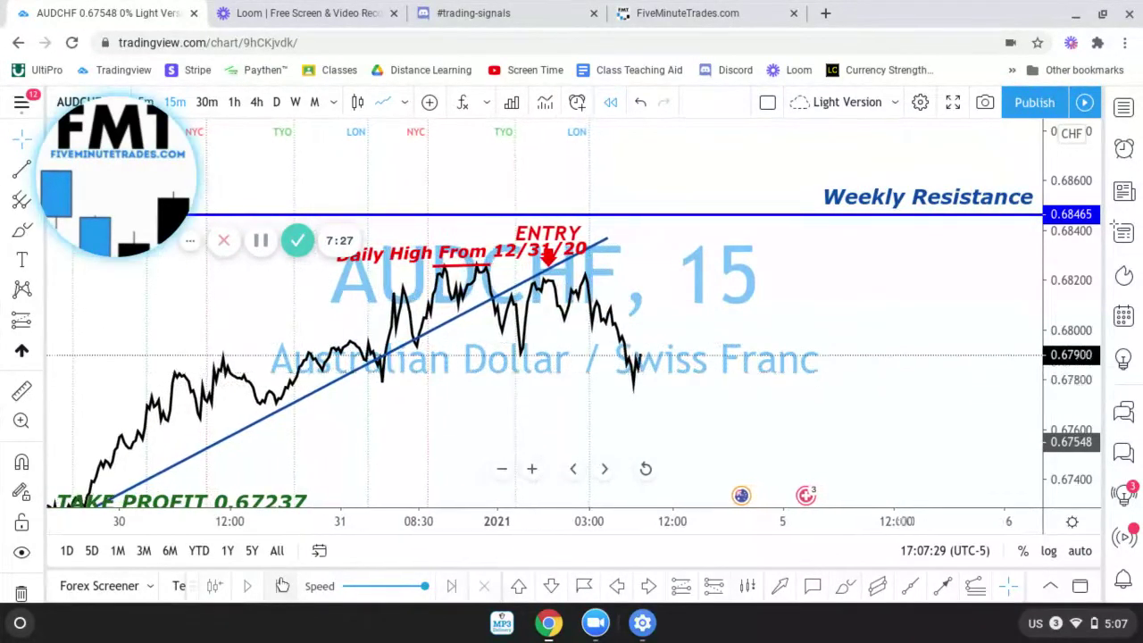
pyautogui.click(282, 585)
pyautogui.click(282, 586)
pyautogui.click(282, 585)
pyautogui.click(282, 585)
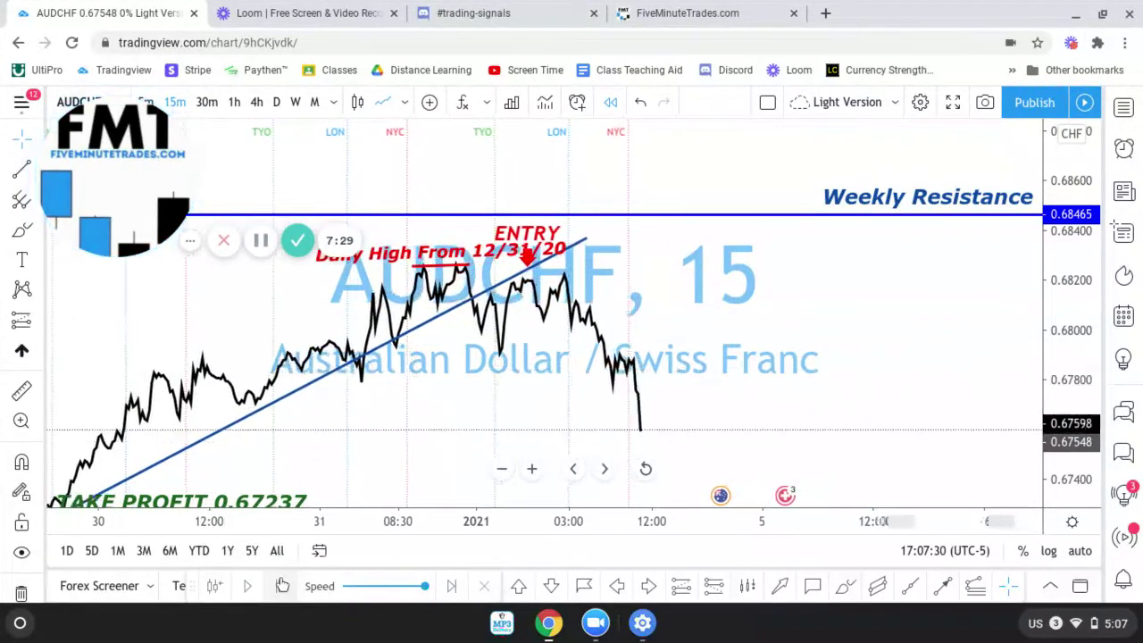
pyautogui.click(282, 586)
pyautogui.click(283, 585)
pyautogui.click(282, 586)
pyautogui.click(282, 585)
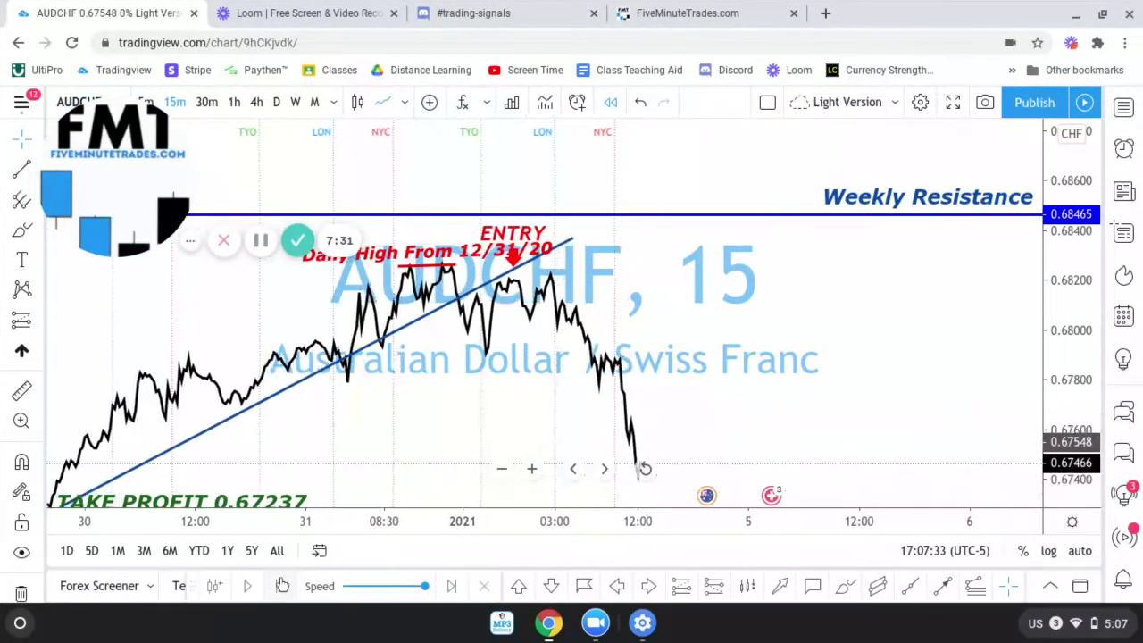
pyautogui.click(282, 585)
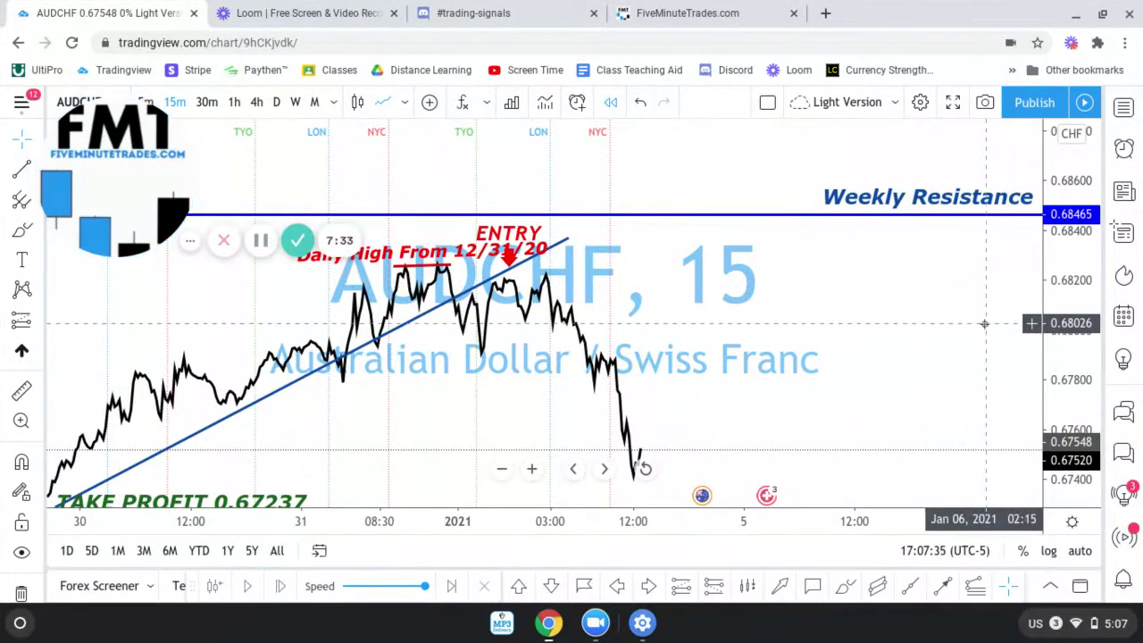
# Advance the replay about eleven more bars while keeping the TAKE PROFIT 0.67237 line in view.
pyautogui.moveTo(1034, 324); pyautogui.dragTo(919, 301)
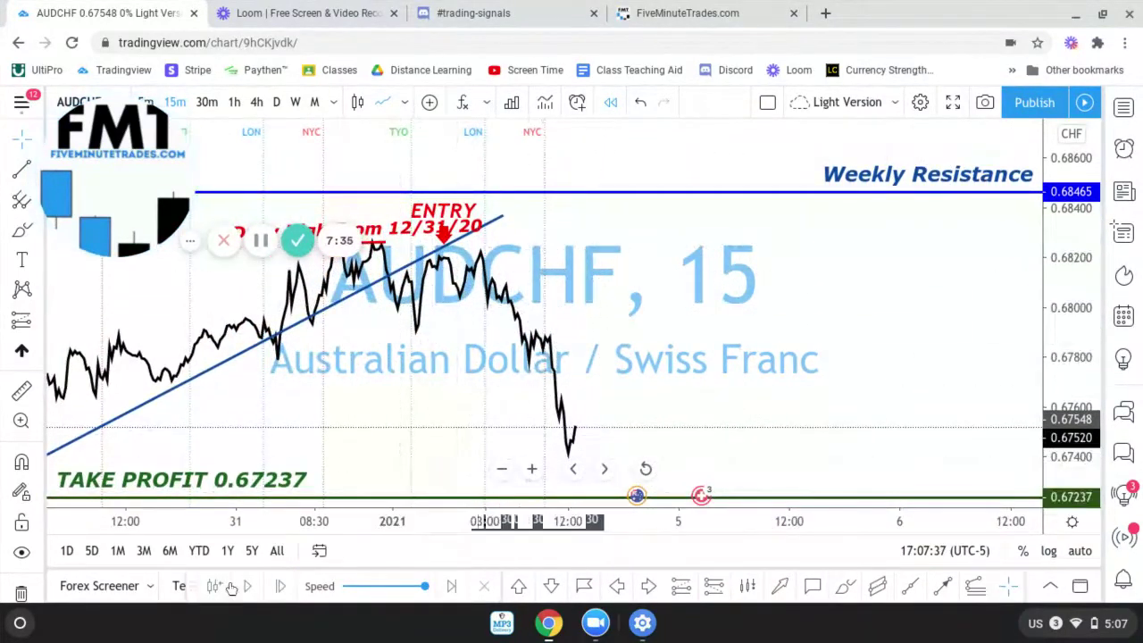
pyautogui.click(280, 586)
pyautogui.click(280, 586)
pyautogui.click(280, 586)
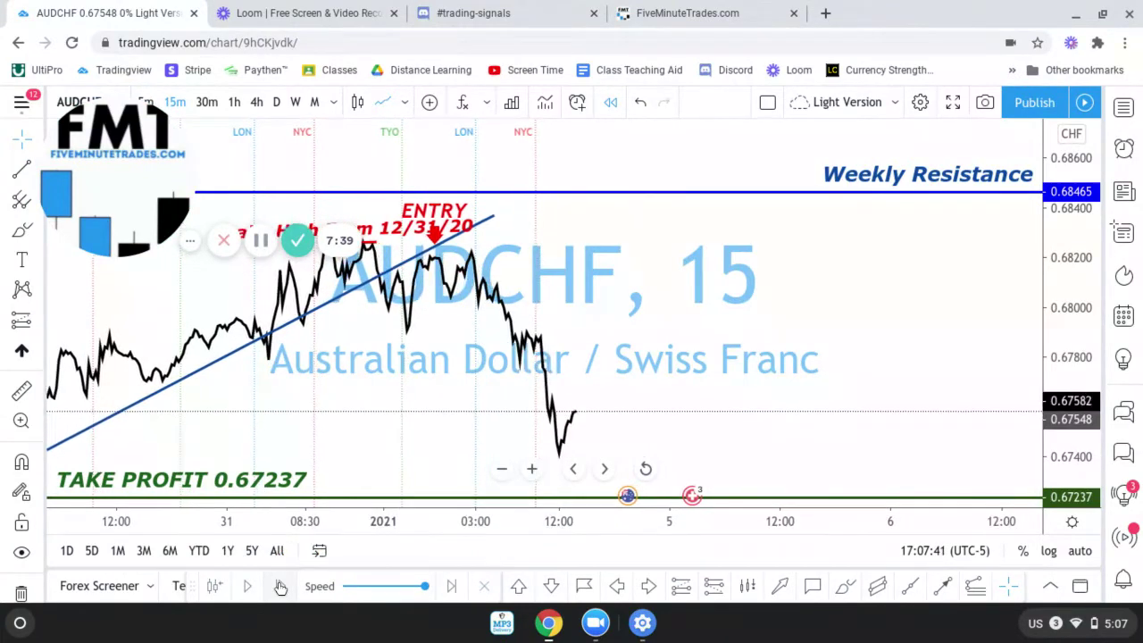
pyautogui.click(281, 586)
pyautogui.click(280, 586)
pyautogui.click(281, 586)
pyautogui.click(280, 586)
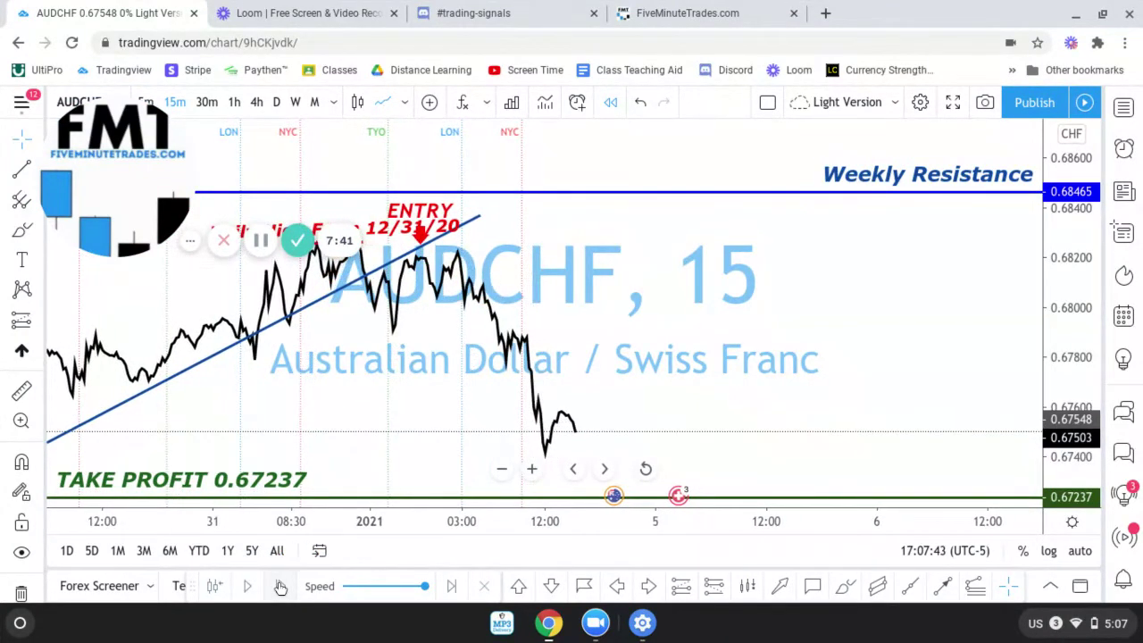
pyautogui.click(281, 586)
pyautogui.click(281, 586)
pyautogui.click(280, 586)
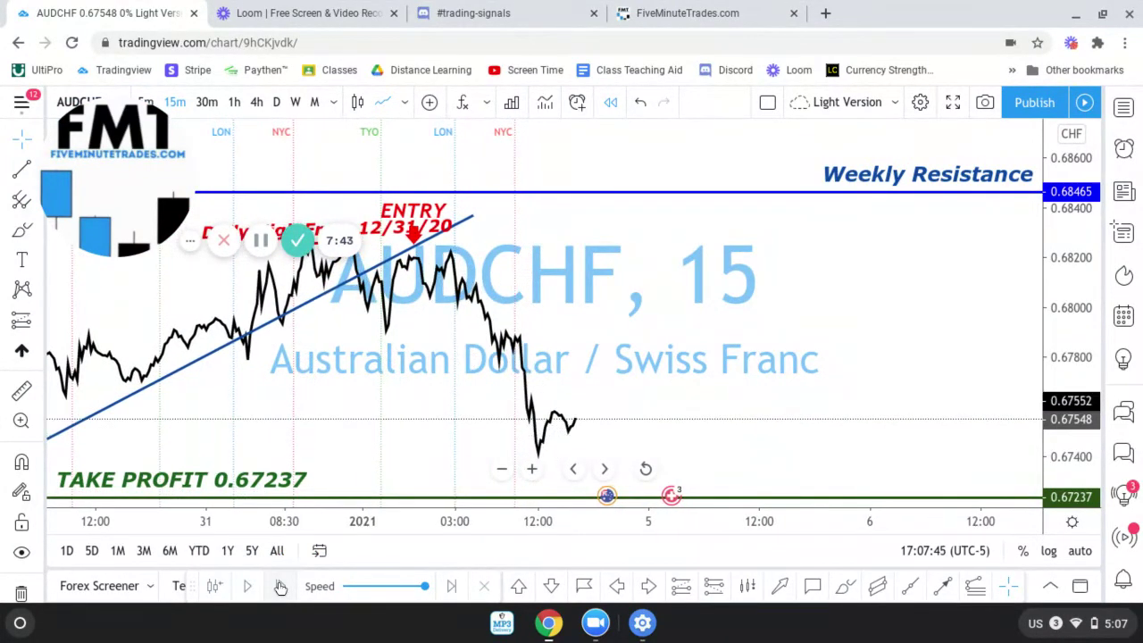
pyautogui.click(281, 586)
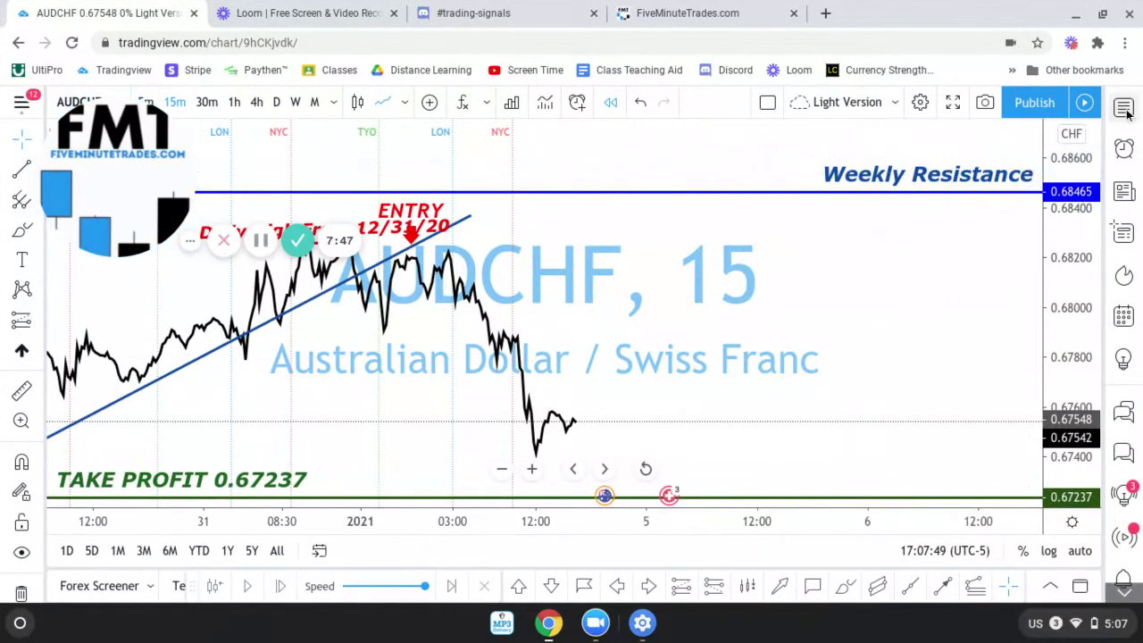
# Unhide the horizontal line marking STOP 0.67527 and advance the replay by two bars.
pyautogui.rightClick(824, 304)
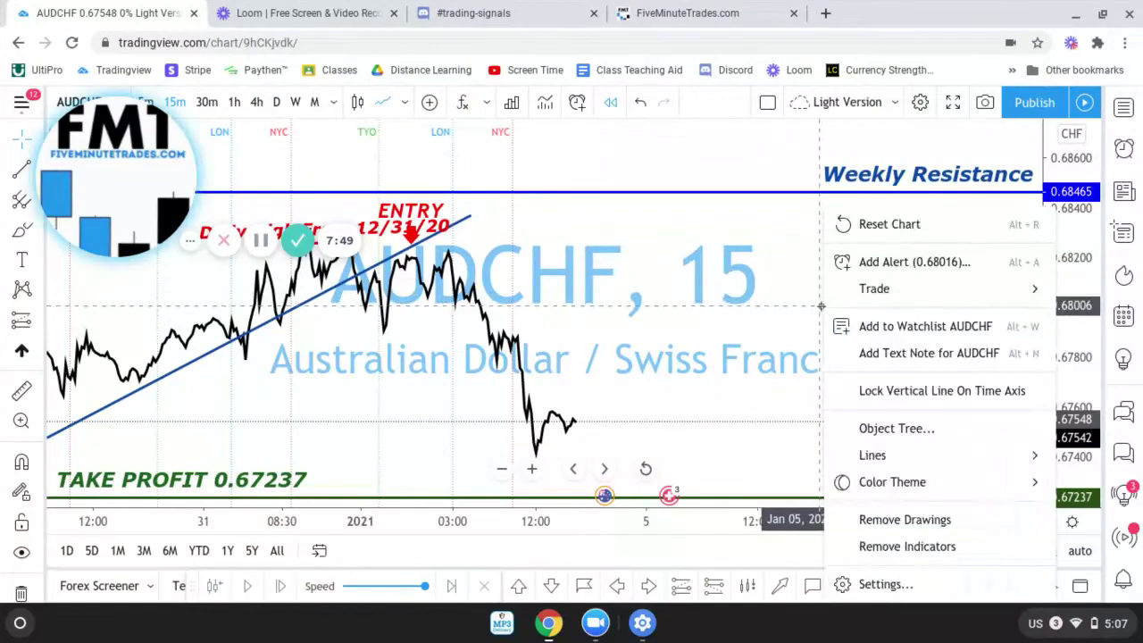
pyautogui.click(880, 429)
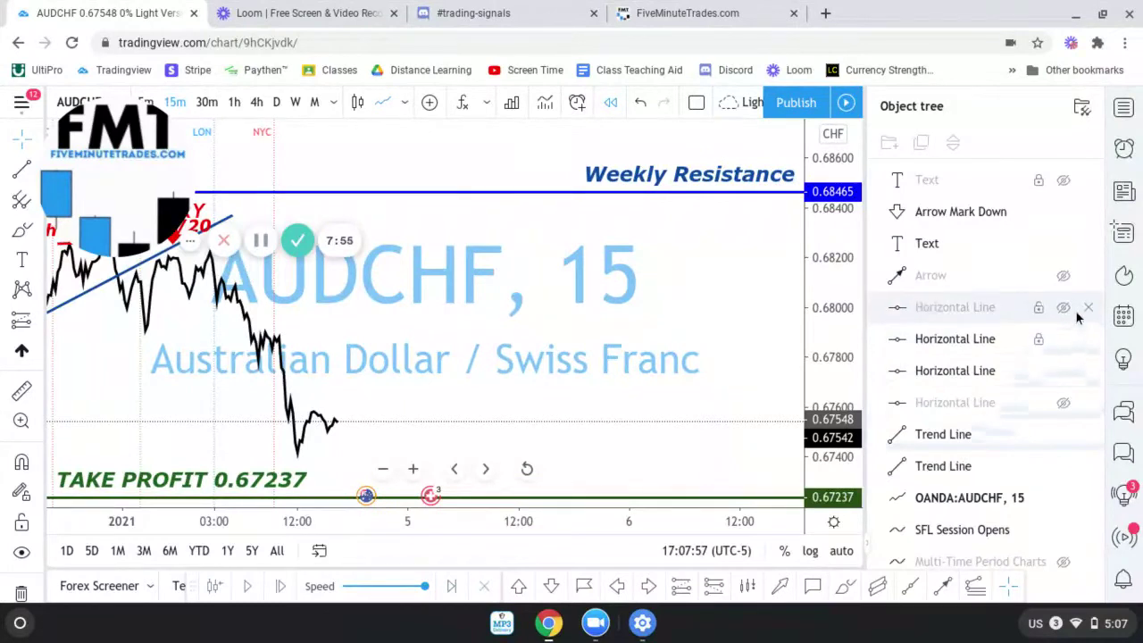
pyautogui.click(1063, 404)
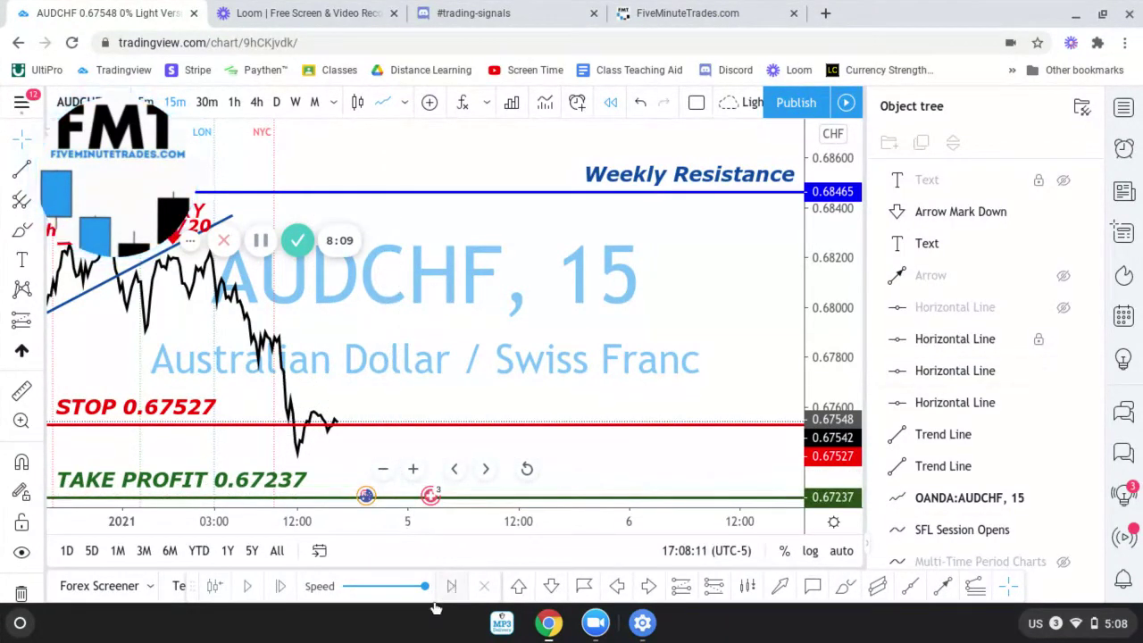
pyautogui.click(280, 590)
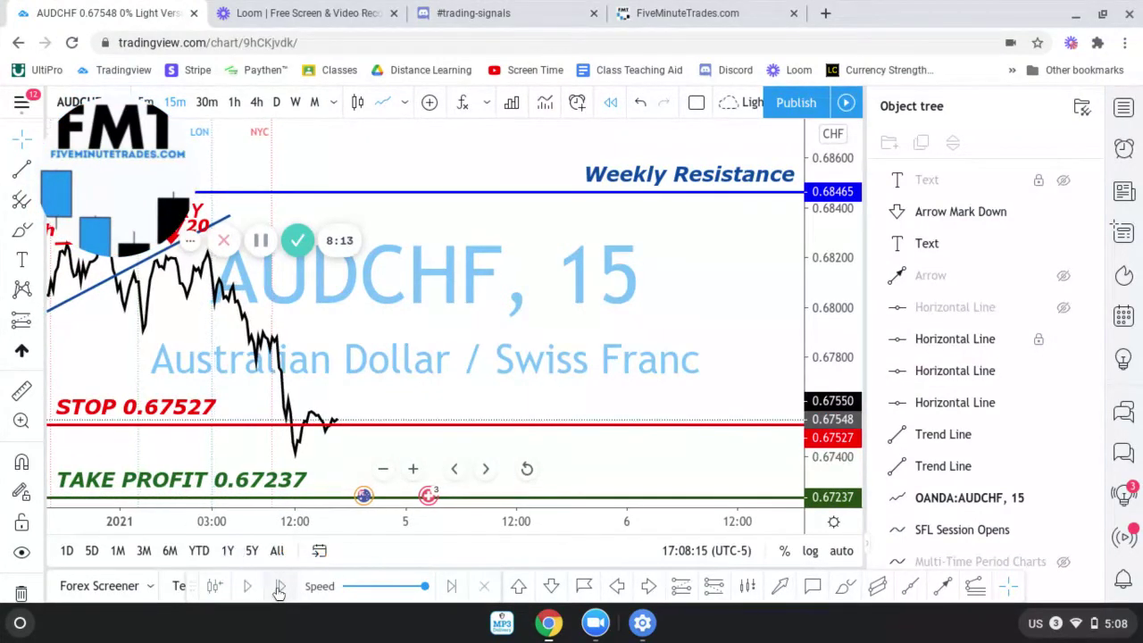
pyautogui.click(278, 590)
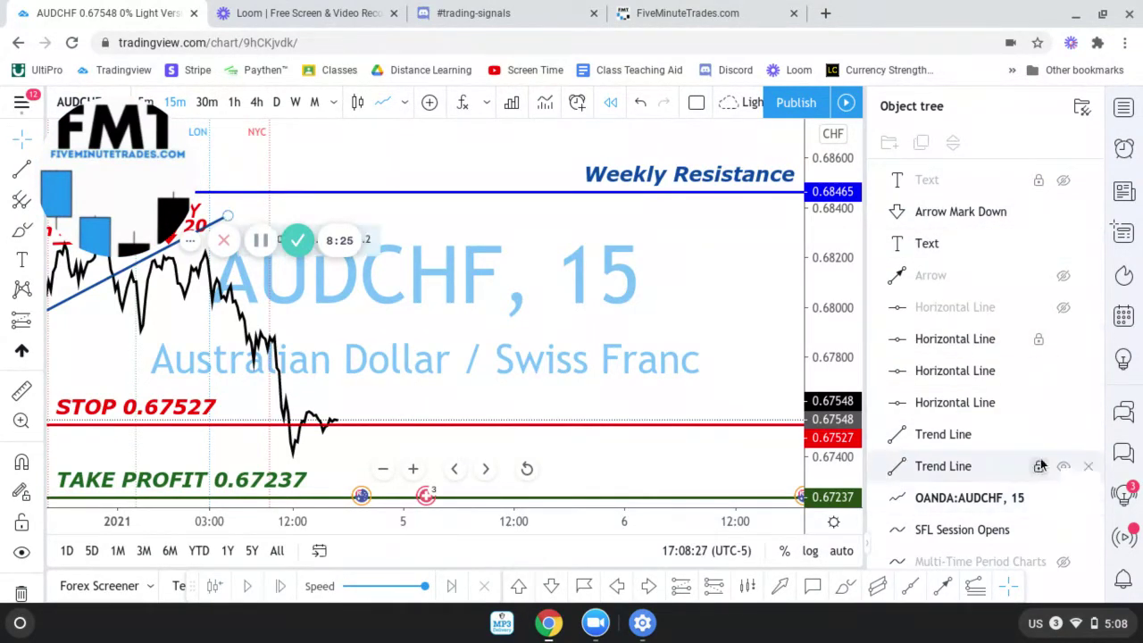
# Unhide the text label "71 Pips Profit $$$" and hide the side panel to show the whole trade.
pyautogui.click(1063, 180)
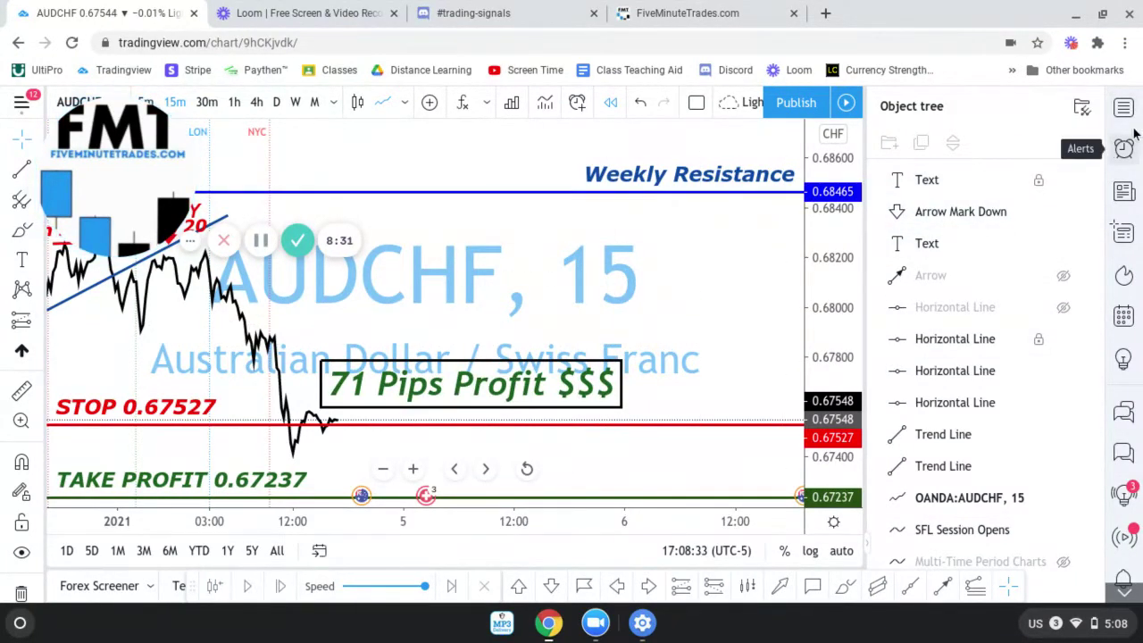
pyautogui.click(1083, 107)
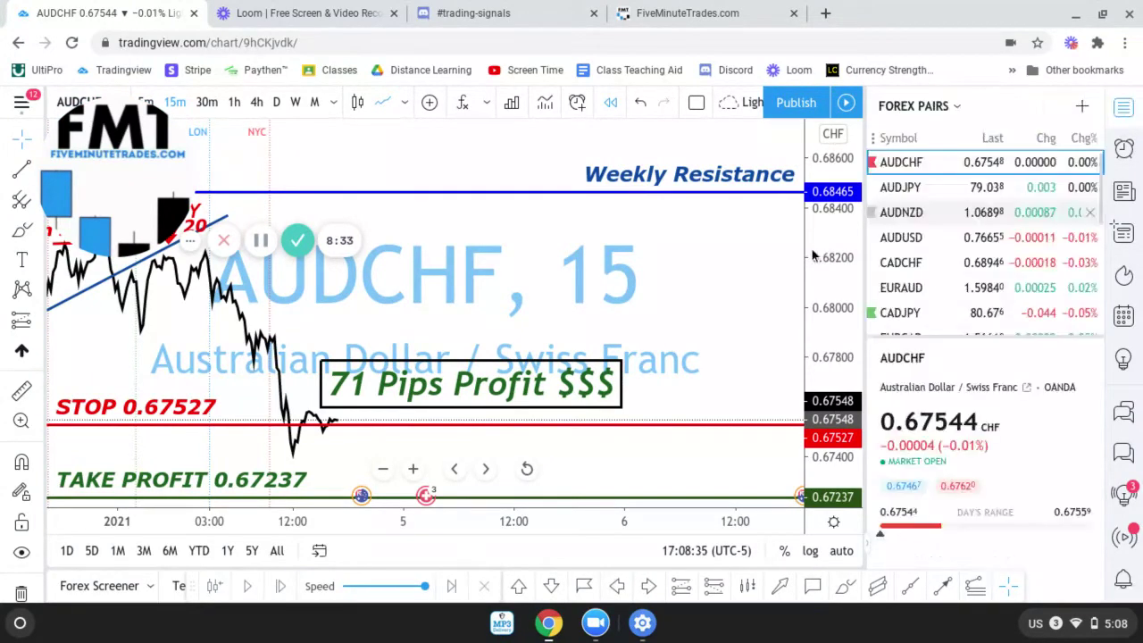
pyautogui.click(1123, 108)
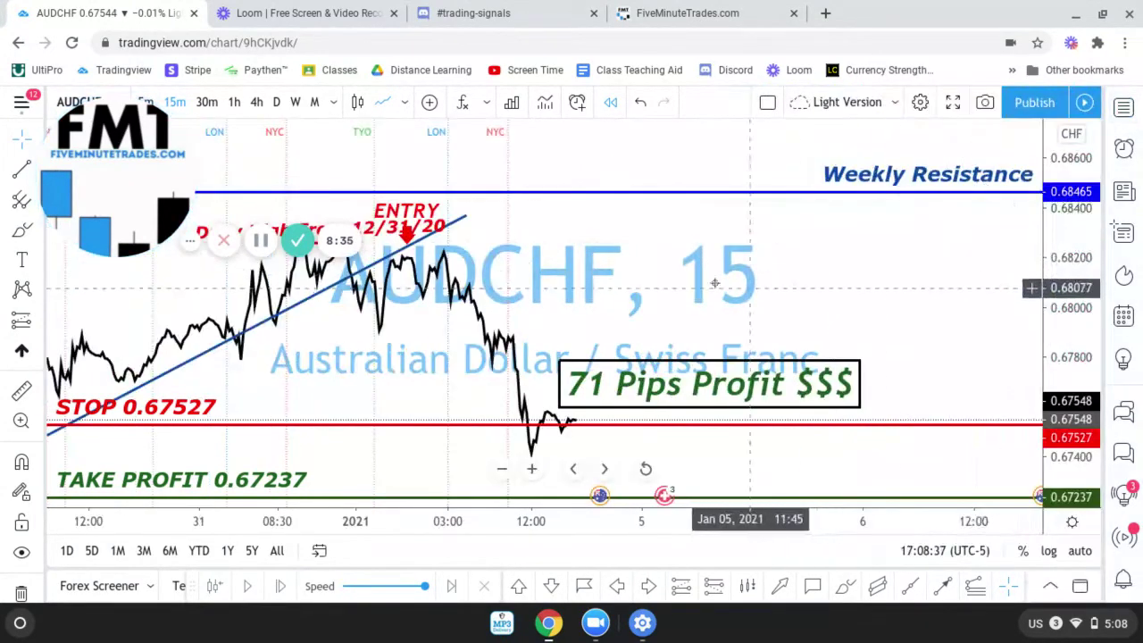
pyautogui.moveTo(666, 263); pyautogui.dragTo(708, 273)
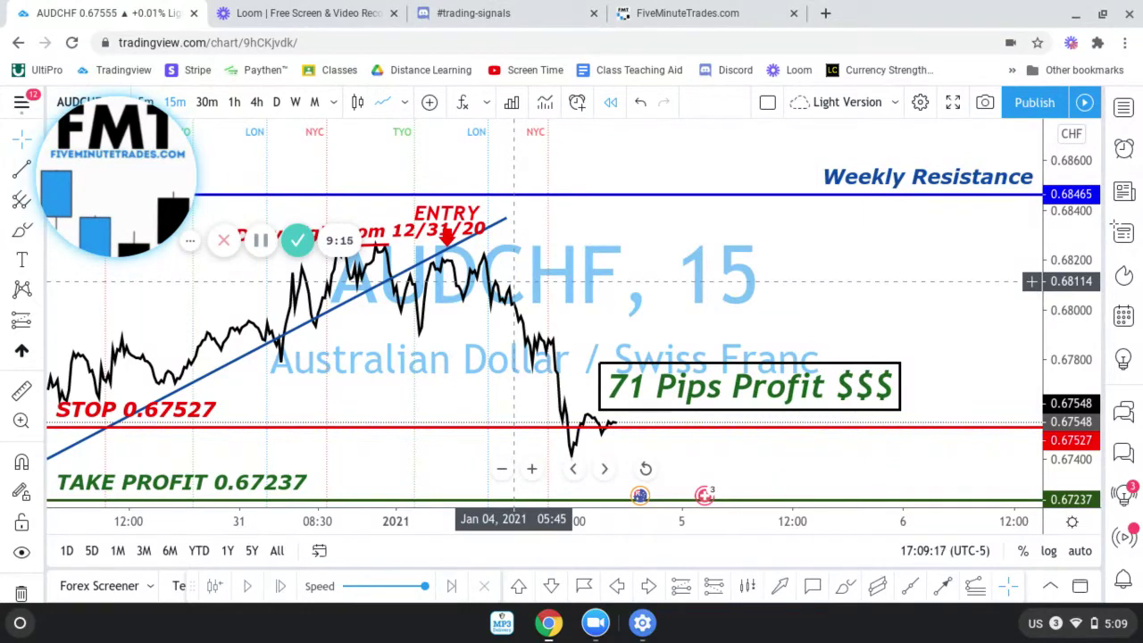
# Switch to Discord, open the trading-discussions channel and look through its member list.
pyautogui.click(500, 12)
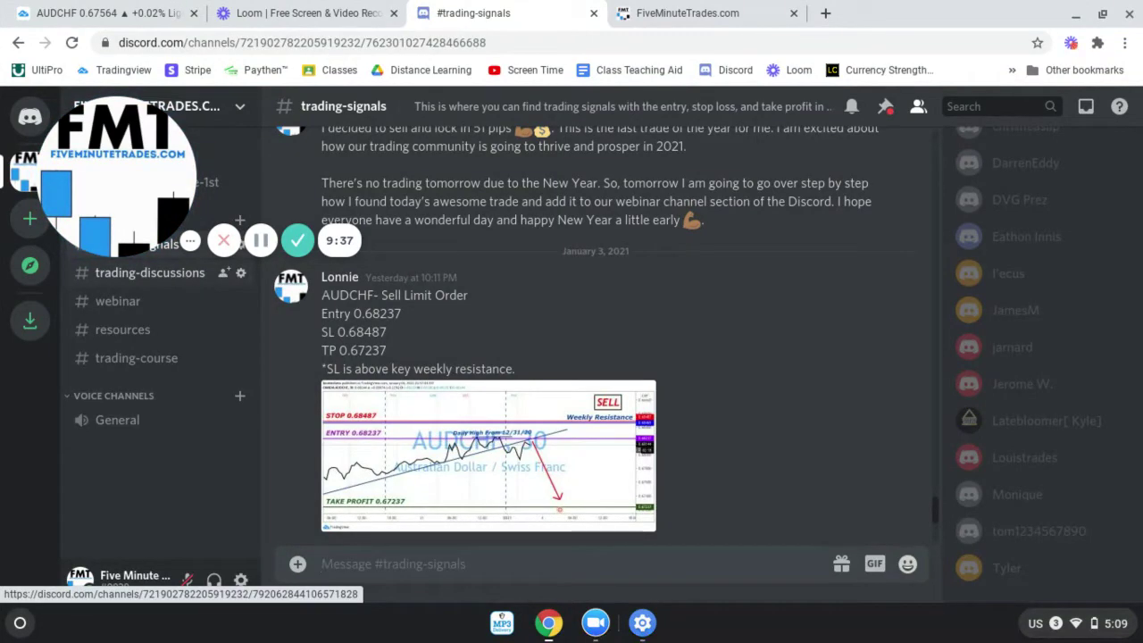
pyautogui.click(184, 280)
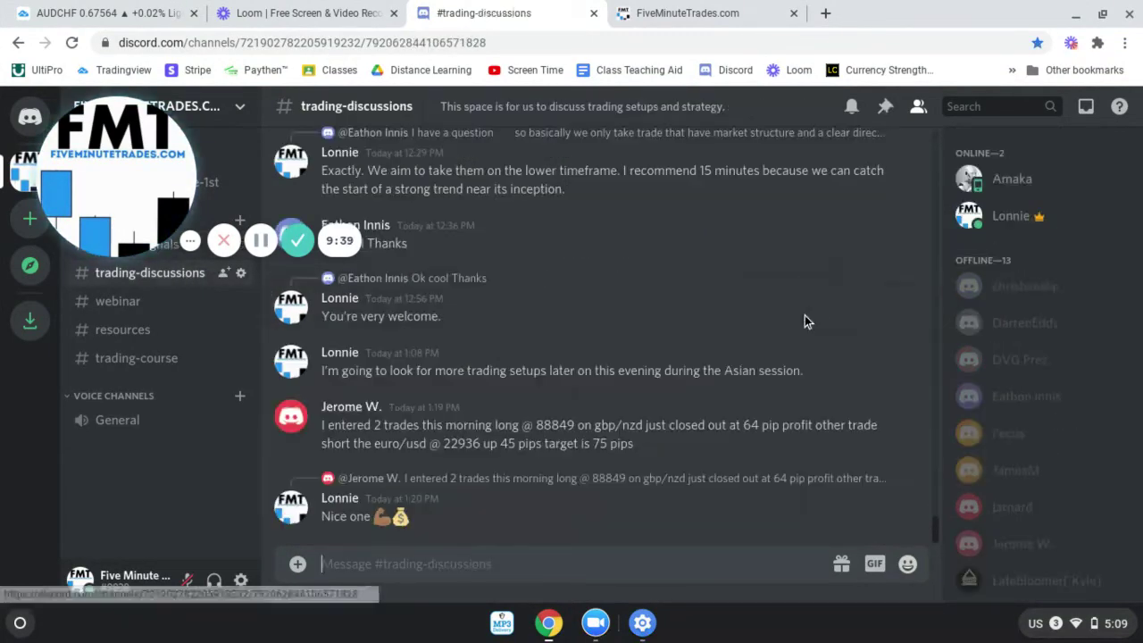
pyautogui.scroll(-4, 1019, 334)
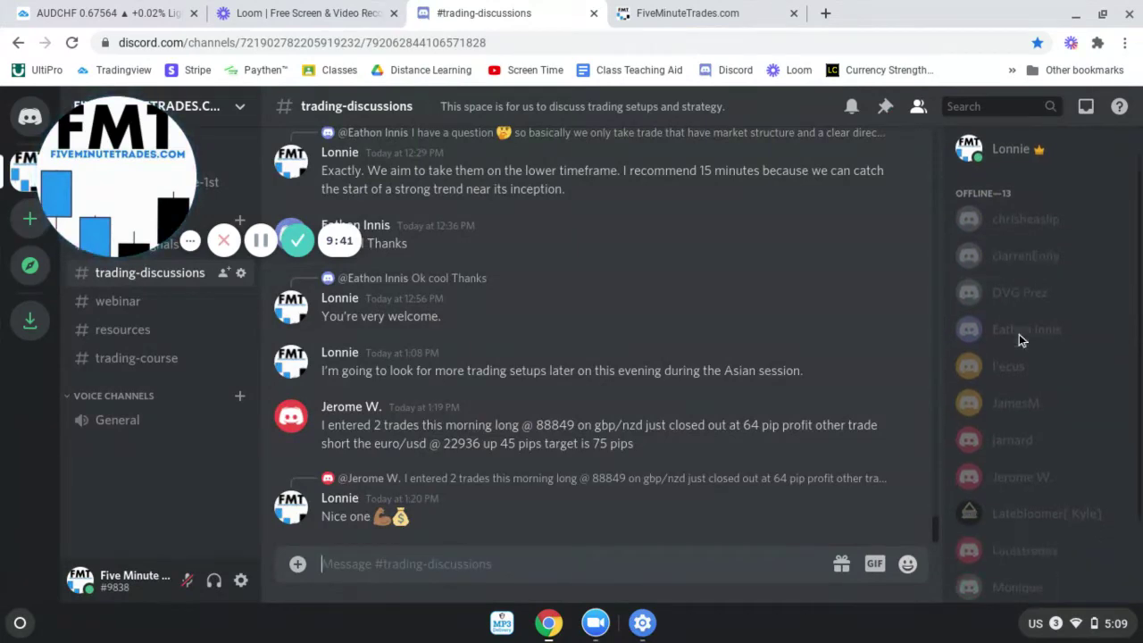
# Review today's trading-discussions messages about the AUDCHF trade and the currency strength meter, and return to the AUDCHF chart in TradingView.
pyautogui.scroll(10, 519, 323)
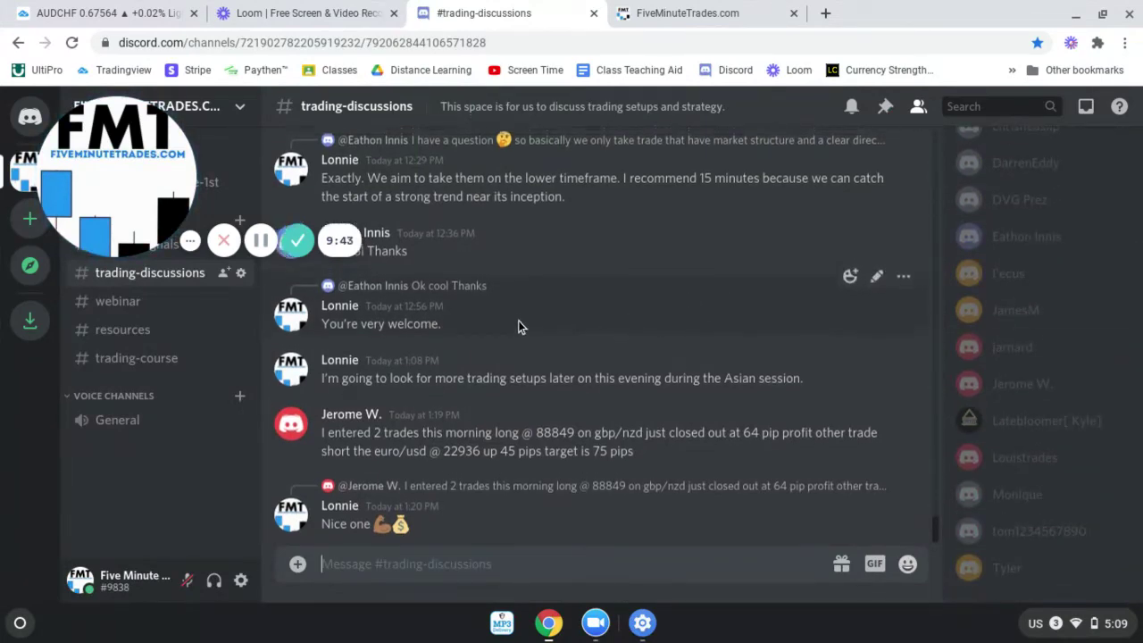
pyautogui.scroll(5, 519, 327)
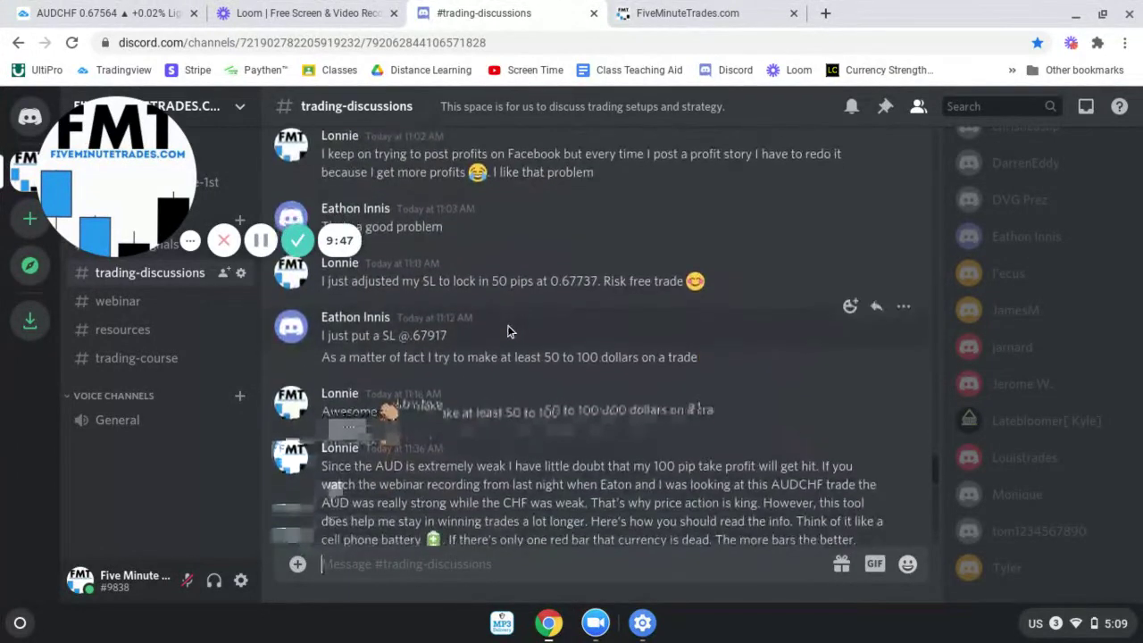
pyautogui.scroll(-3, 507, 325)
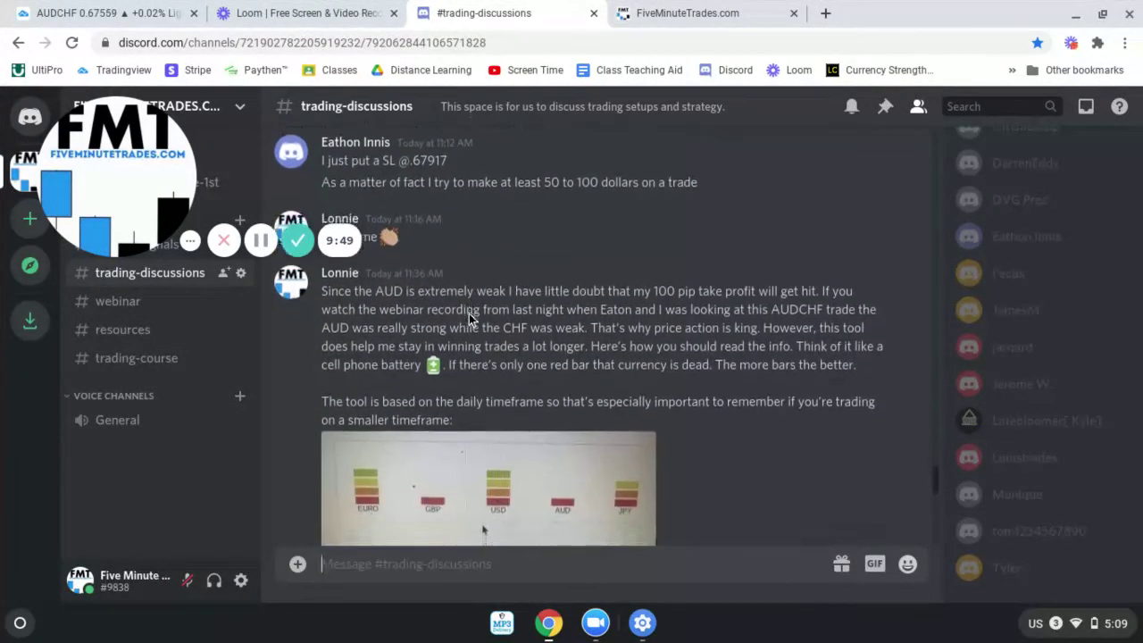
pyautogui.scroll(-6, 469, 314)
pyautogui.scroll(-5, 469, 314)
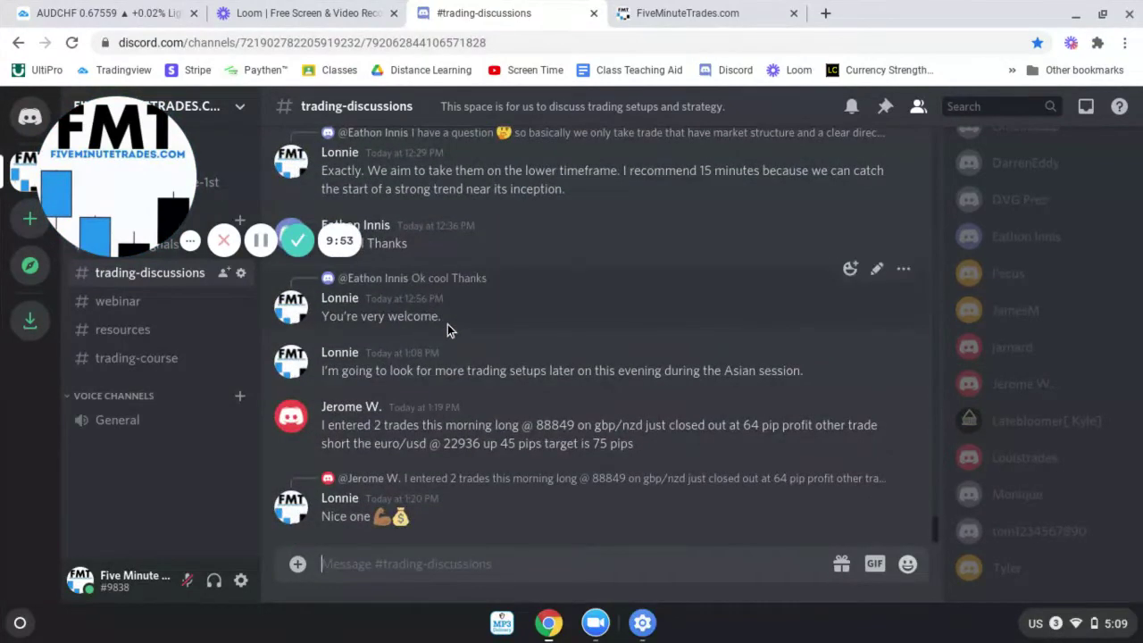
pyautogui.scroll(4, 442, 402)
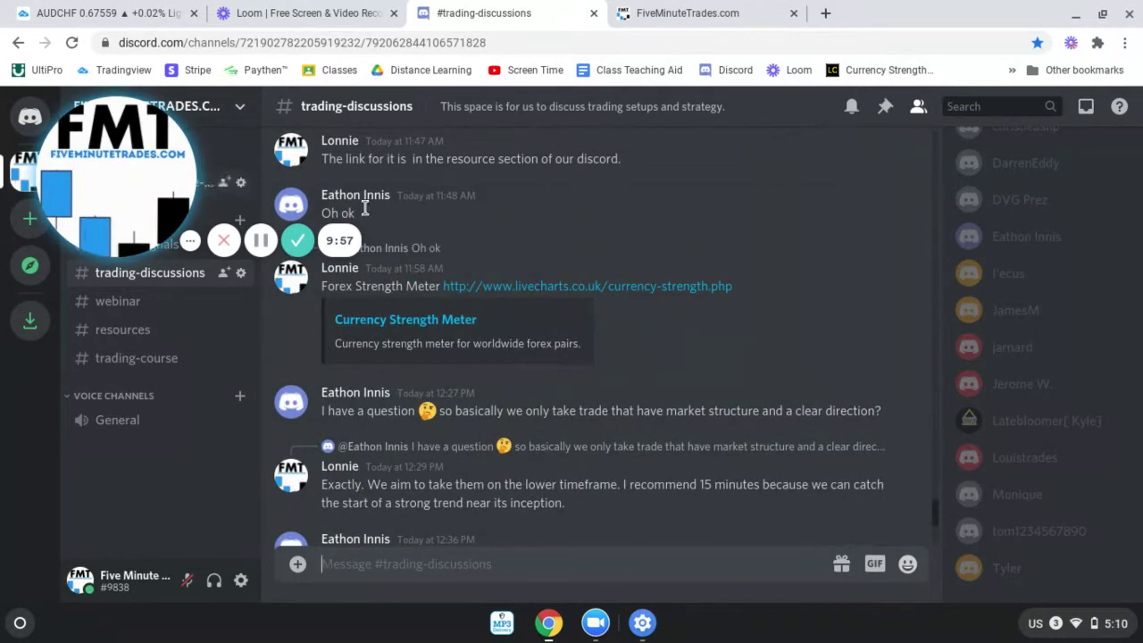
pyautogui.click(136, 11)
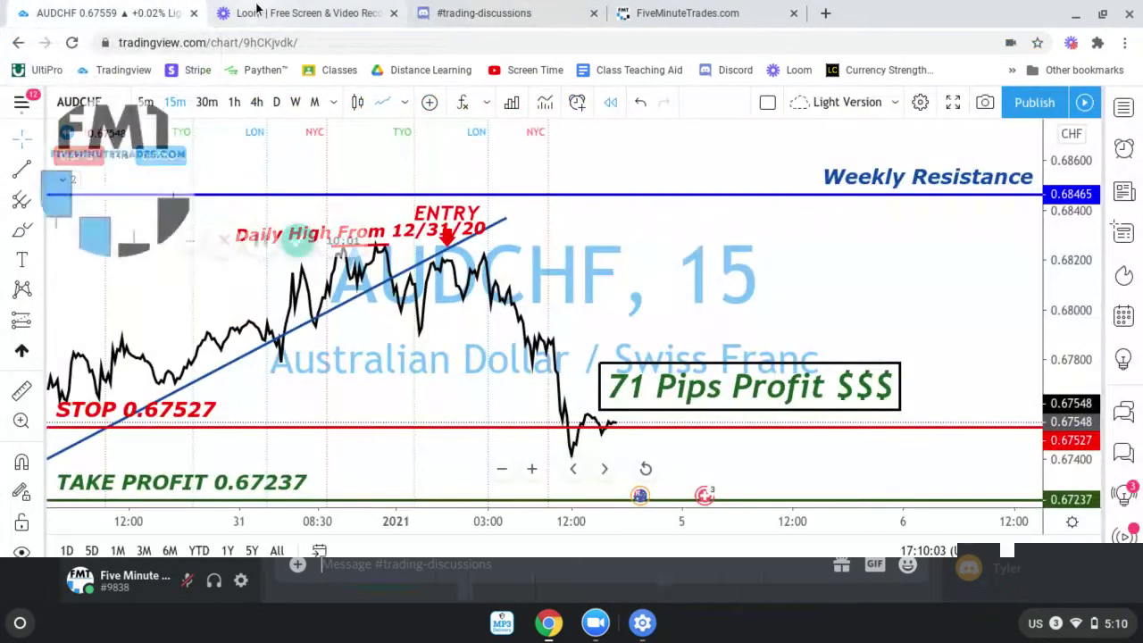